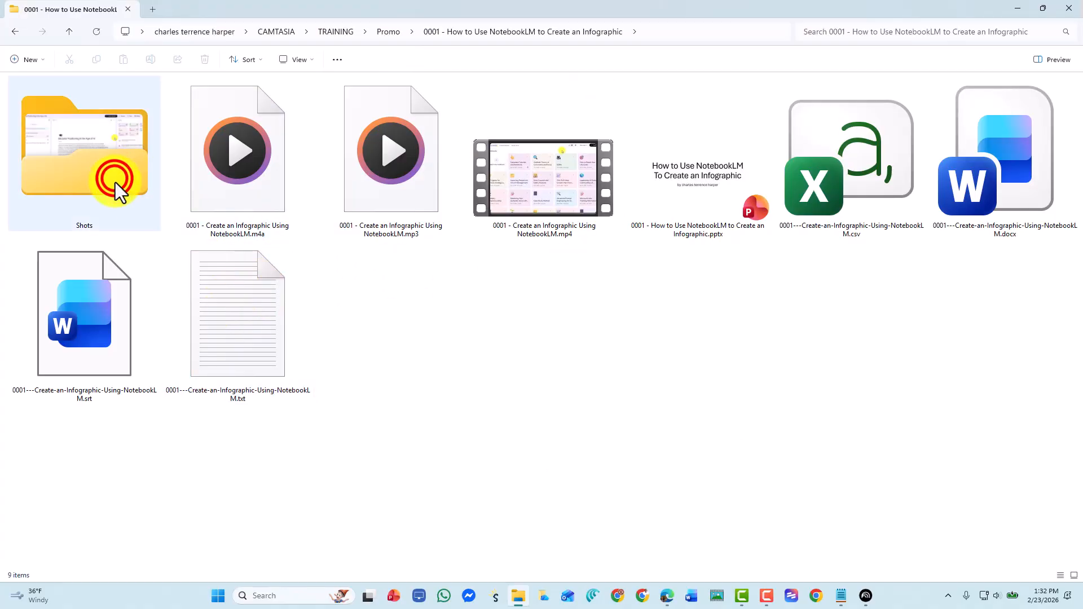
# Check the contents of the Shots folder and open the presentation "0001 - How to Use NotebookLM to Create an Infographic.pptx"
pyautogui.doubleClick(114, 180)
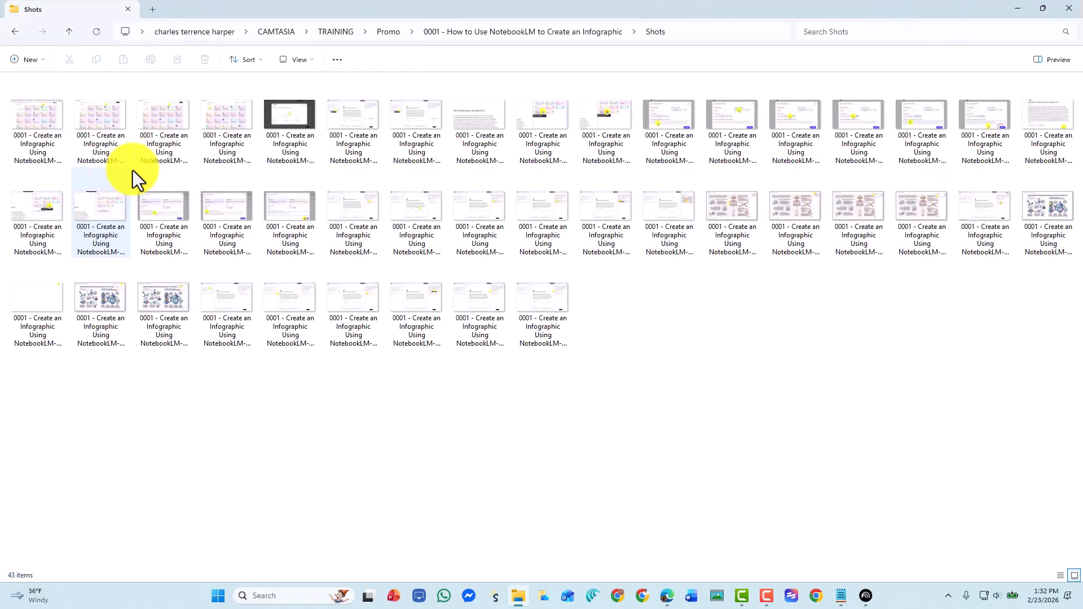
pyautogui.hotkey('alt', 'Left')
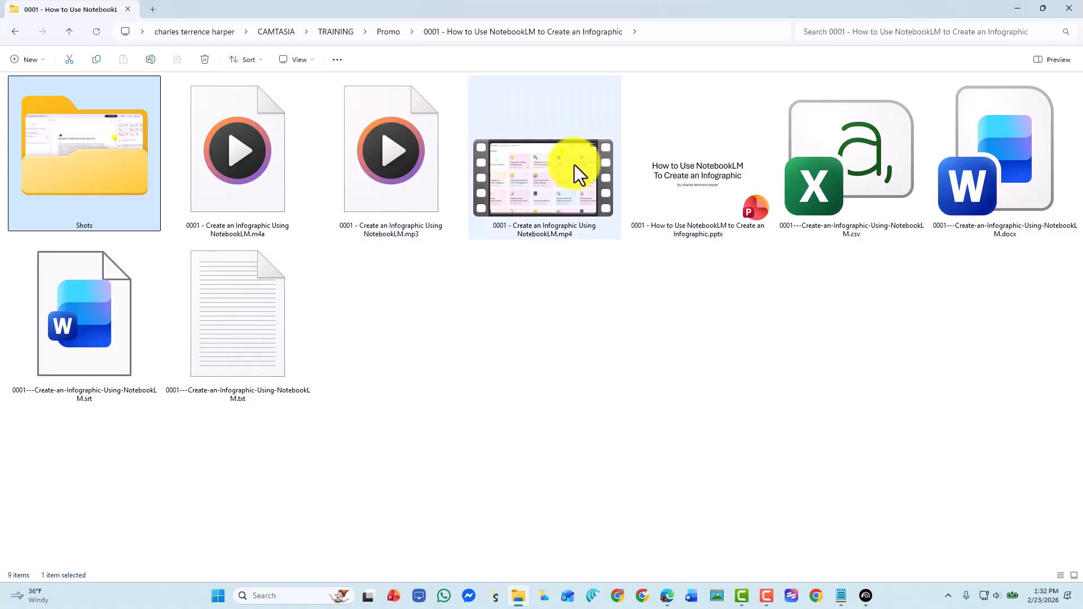
pyautogui.doubleClick(683, 185)
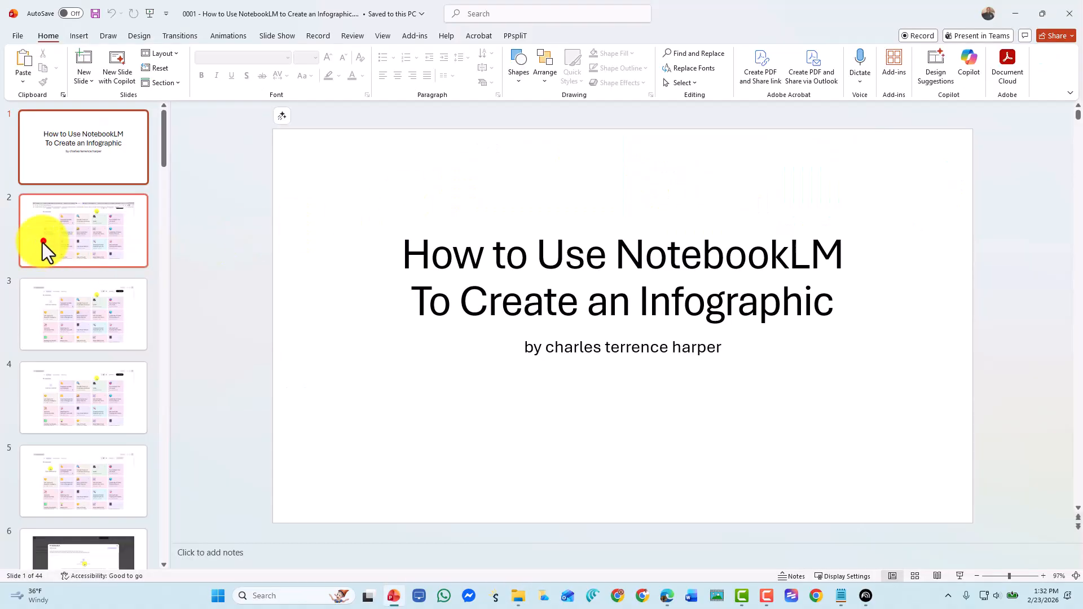
# Review the presentation's tutorial screenshots slide by slide, starting from slide 2
pyautogui.click(43, 242)
pyautogui.press('Down')
pyautogui.press('Down')
pyautogui.press('Down')
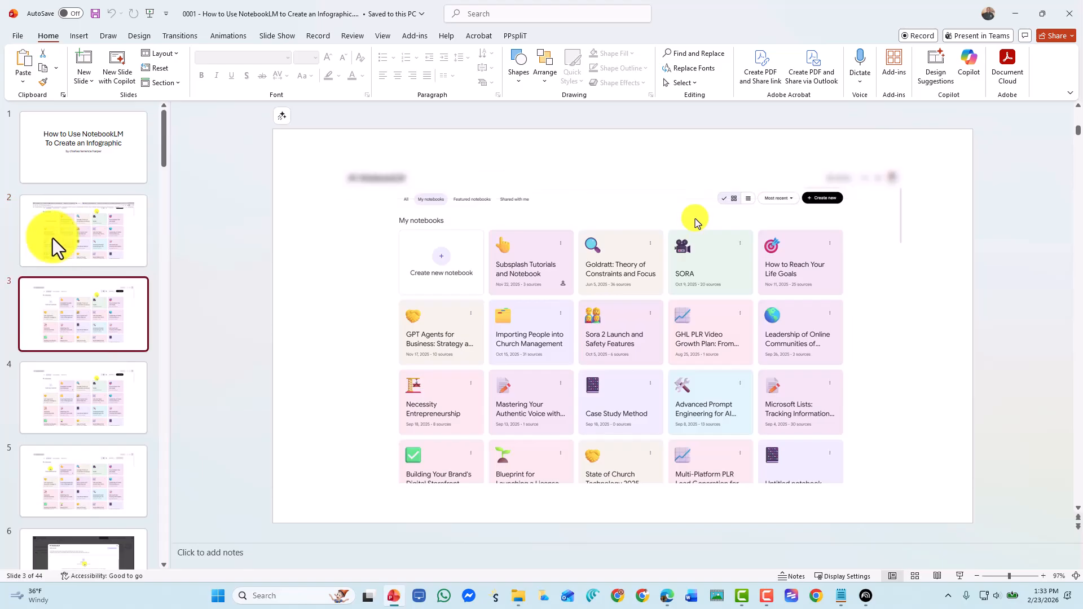
pyautogui.press('Down')
pyautogui.press('Down')
pyautogui.press('Down')
pyautogui.press('Down')
pyautogui.press('Down')
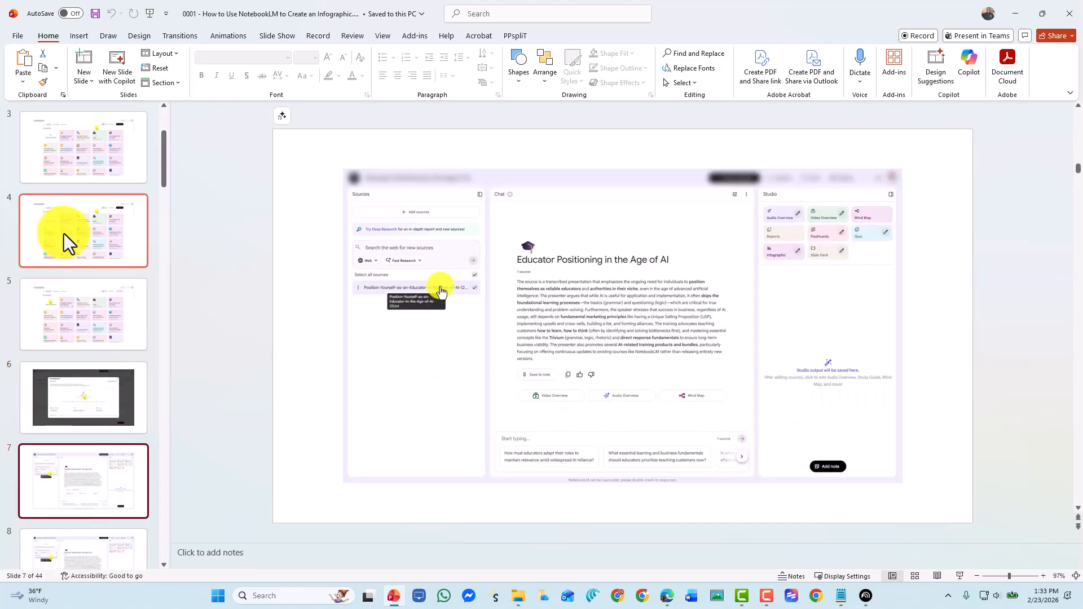
pyautogui.press('Down')
pyautogui.press('Down')
pyautogui.press('Down')
pyautogui.press('Down')
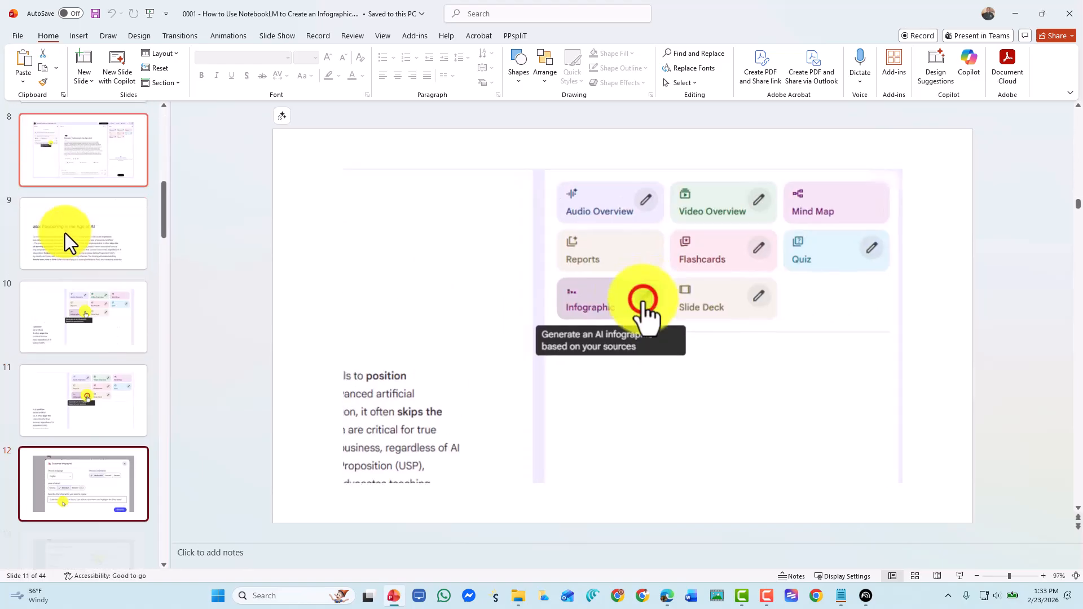
pyautogui.press('Down')
pyautogui.press('Down')
pyautogui.press('Down')
pyautogui.press('Down')
pyautogui.press('Down')
pyautogui.press('Down')
pyautogui.press('Down')
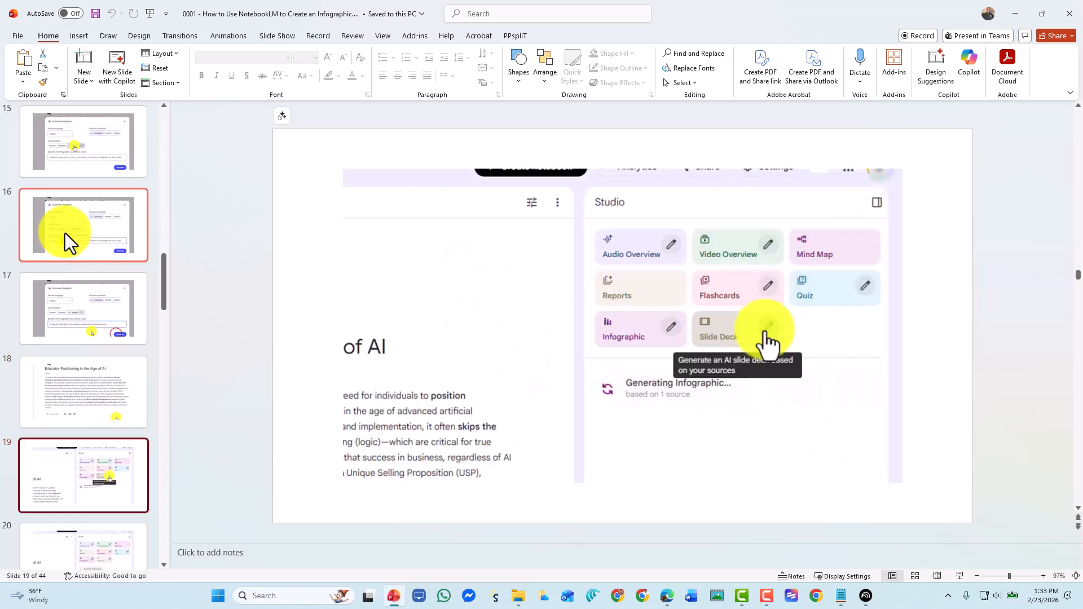
pyautogui.press('Down')
pyautogui.press('Down')
pyautogui.press('Down')
pyautogui.press('Down')
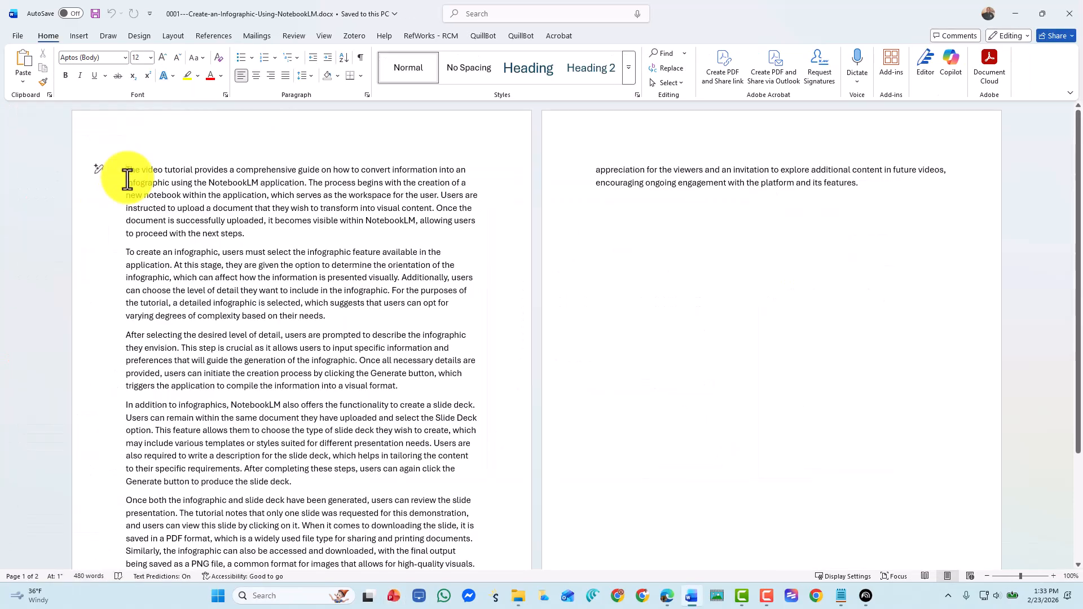
# Skim the tutorial write-up in the Word document 0001---Create-an-Infographic-Using-NotebookLM.docx
pyautogui.scroll(-2, 126, 182)
pyautogui.scroll(1, 128, 182)
pyautogui.scroll(1, 126, 182)
pyautogui.scroll(-1, 173, 225)
pyautogui.scroll(1, 173, 226)
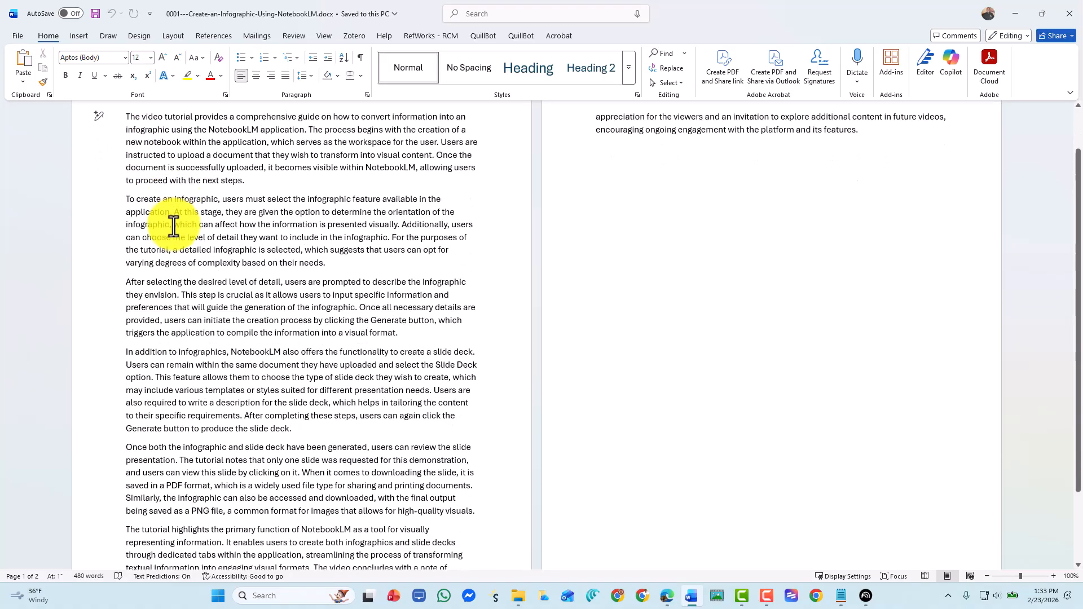
pyautogui.scroll(-1, 174, 226)
pyautogui.scroll(1, 173, 226)
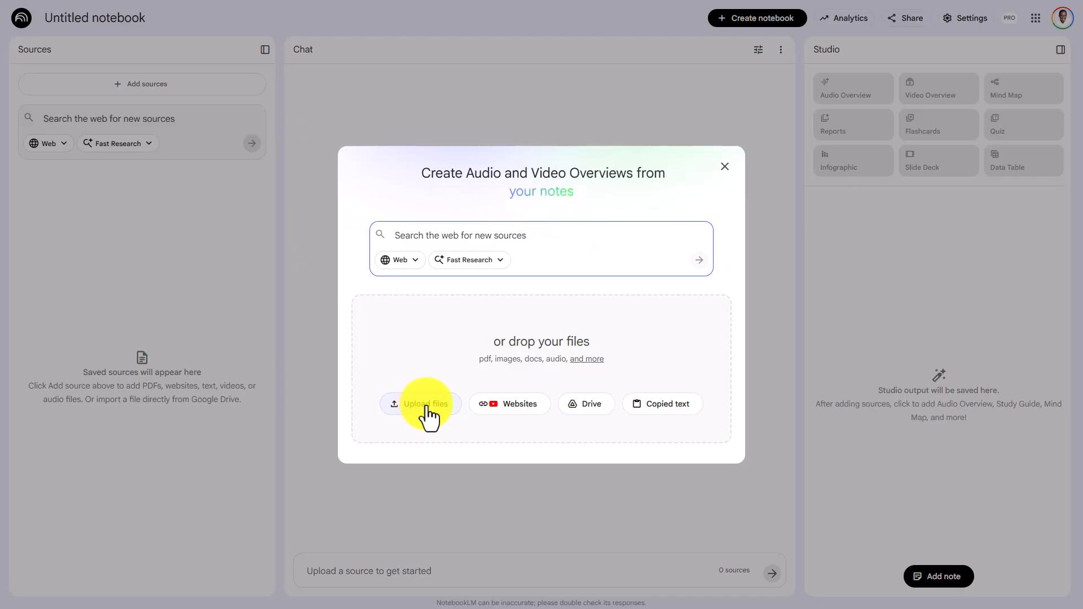
# Upload the six tutorial media and document files and all screenshots from the Shots folder as sources of the new NotebookLM notebook
pyautogui.click(426, 408)
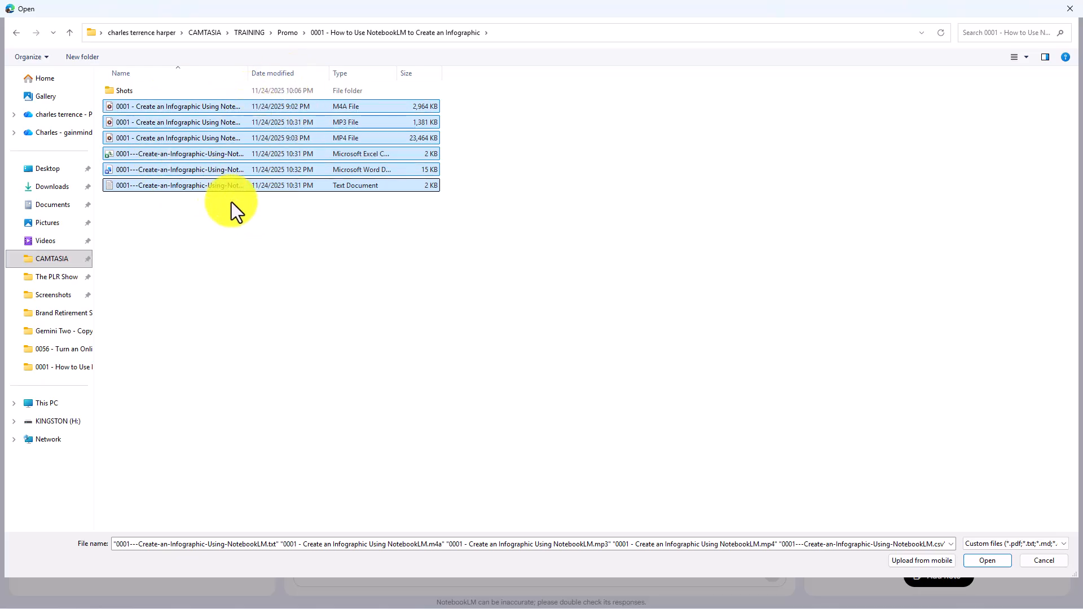
pyautogui.click(976, 562)
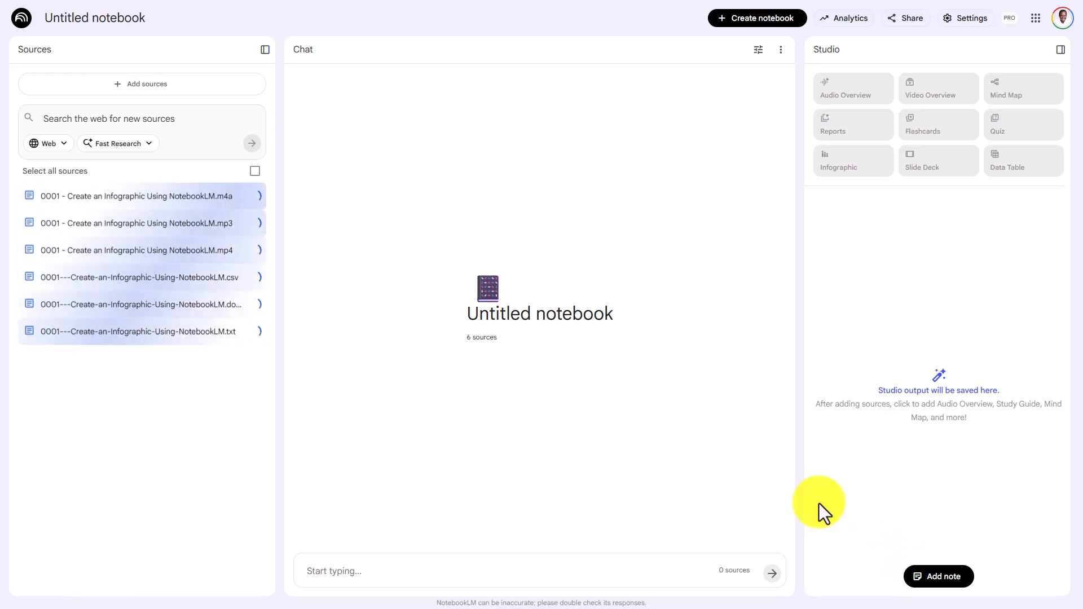
pyautogui.click(151, 82)
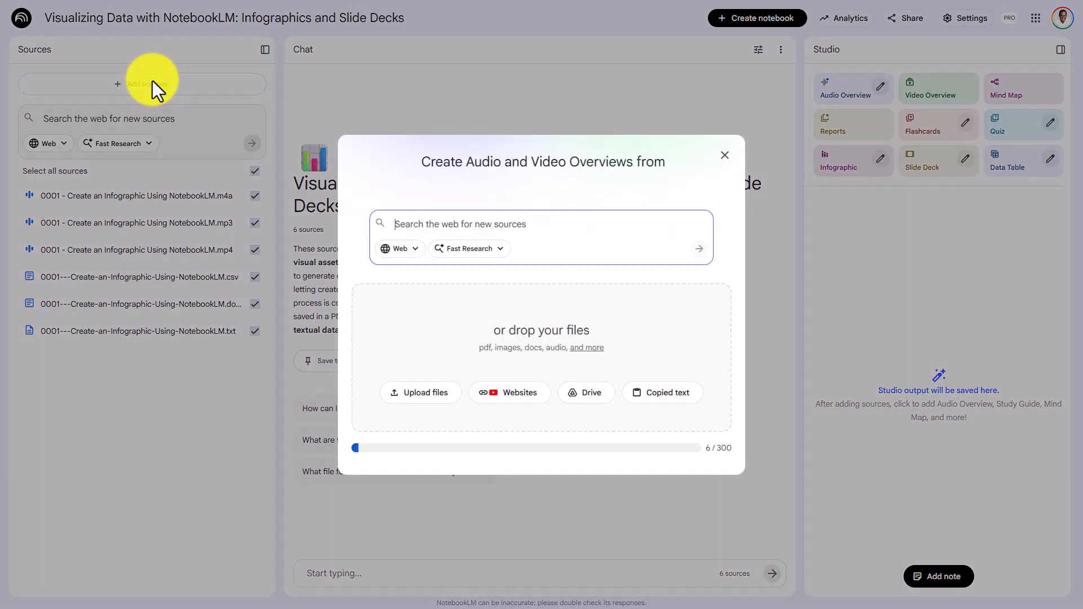
pyautogui.click(440, 392)
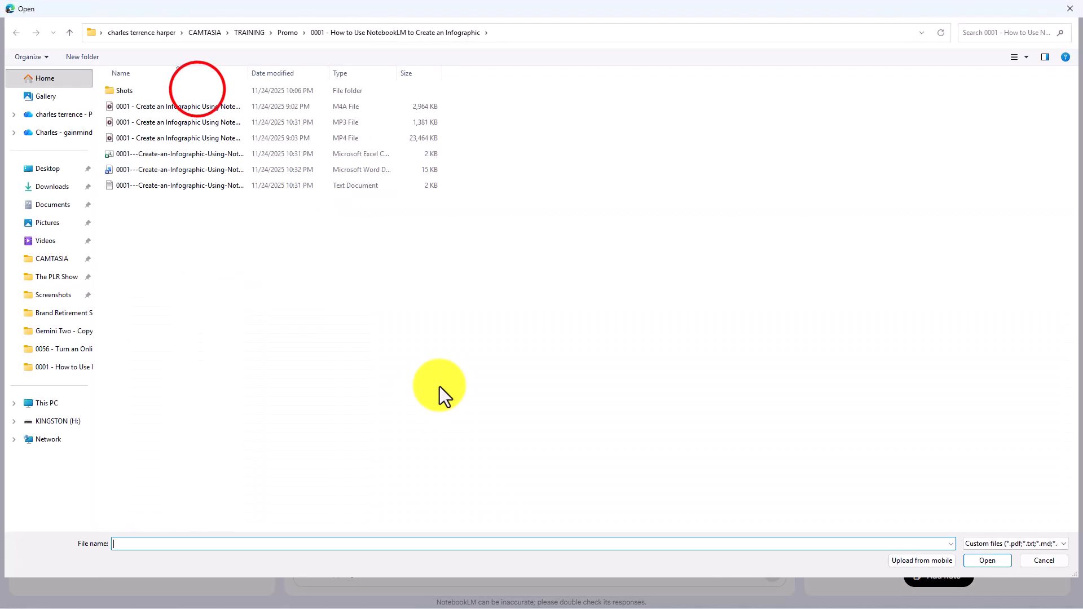
pyautogui.doubleClick(197, 90)
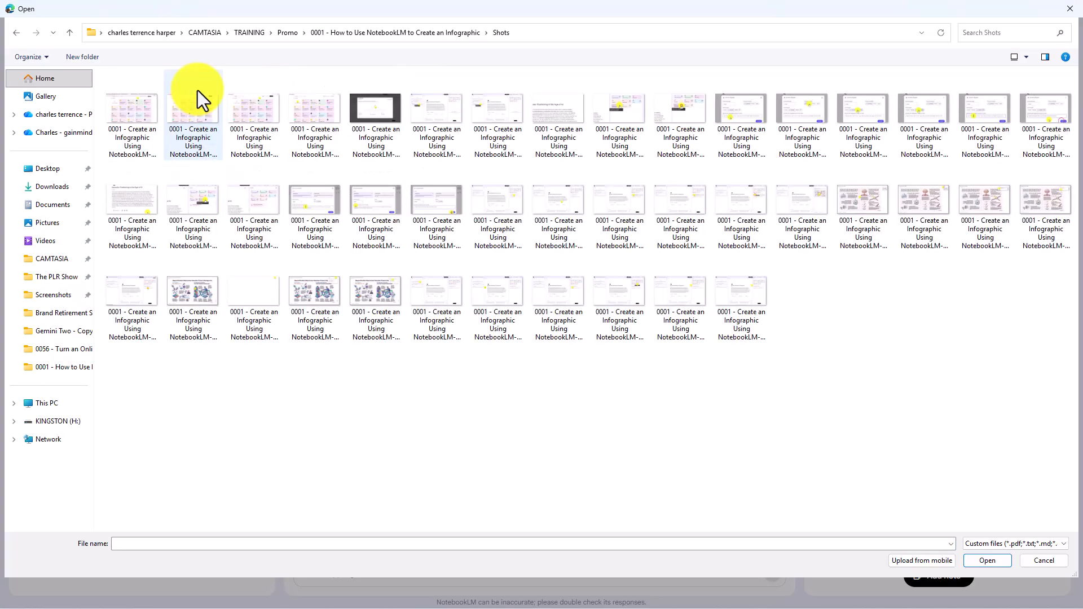
pyautogui.click(148, 129)
pyautogui.keyDown('shift'); pyautogui.click(736, 307); pyautogui.keyUp('shift')
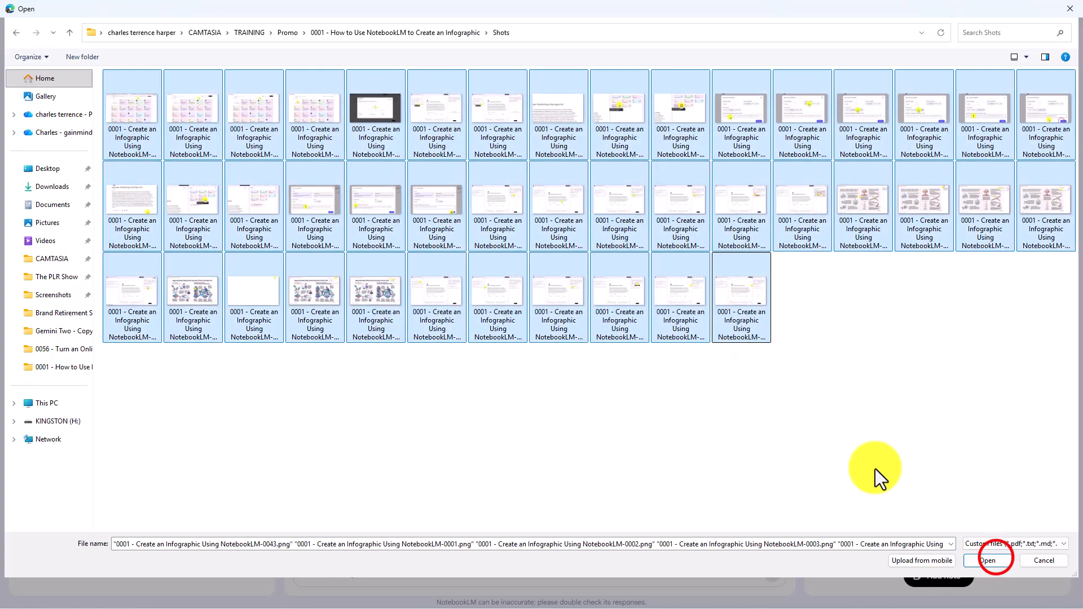
pyautogui.click(994, 560)
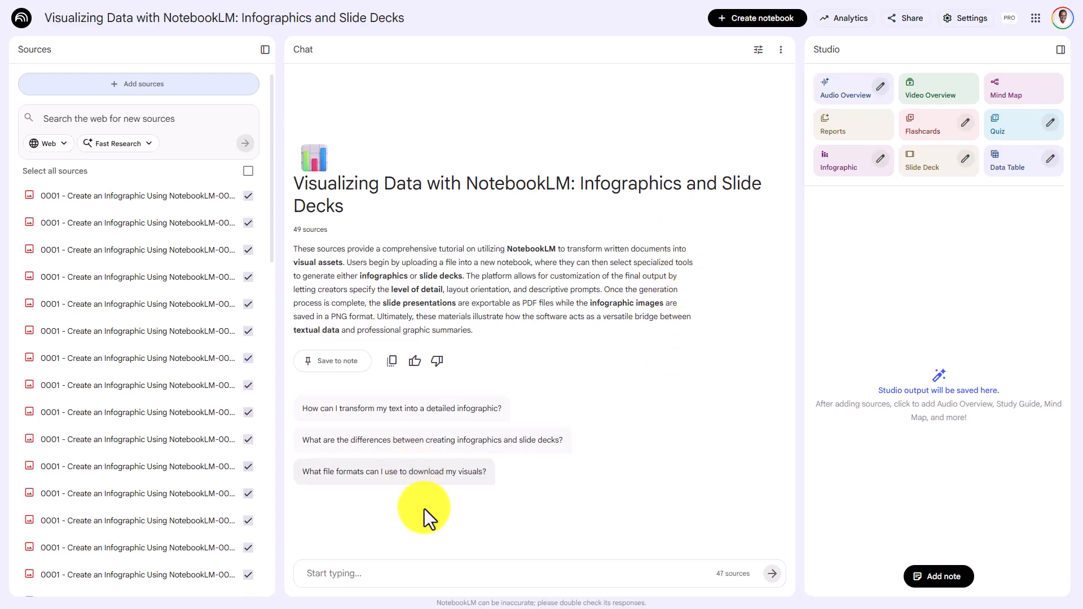
# Ask the chat to "Create a 1000 Word Essay on how Life Coaches Can Use This Tutorial" and save the answer to a note
pyautogui.click(369, 577)
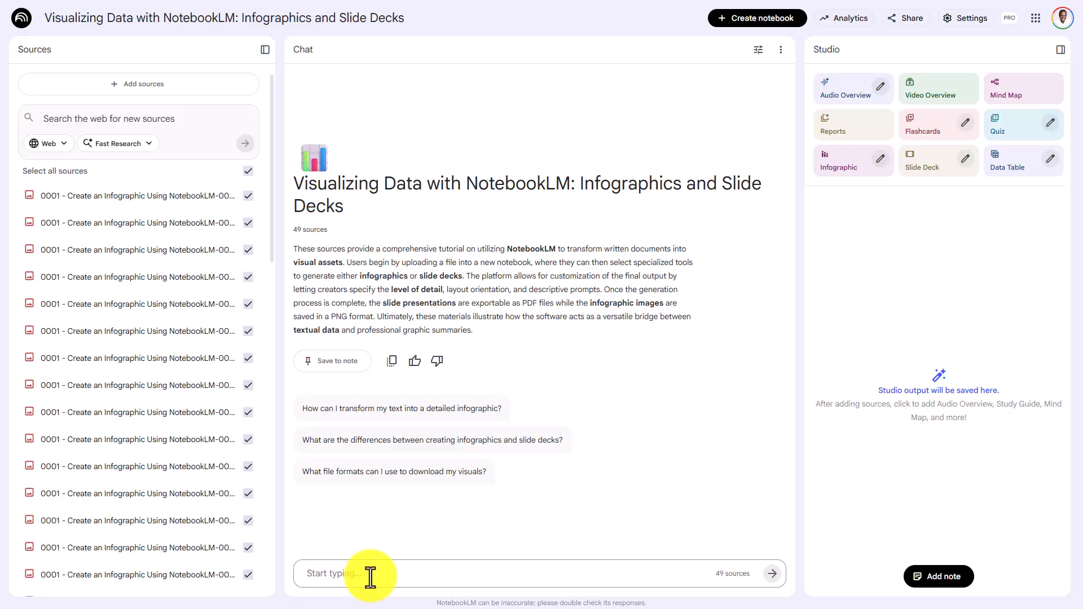
pyautogui.write('Create a 1000 Word Essay on how Life Coaches Can Use This Tutorial')
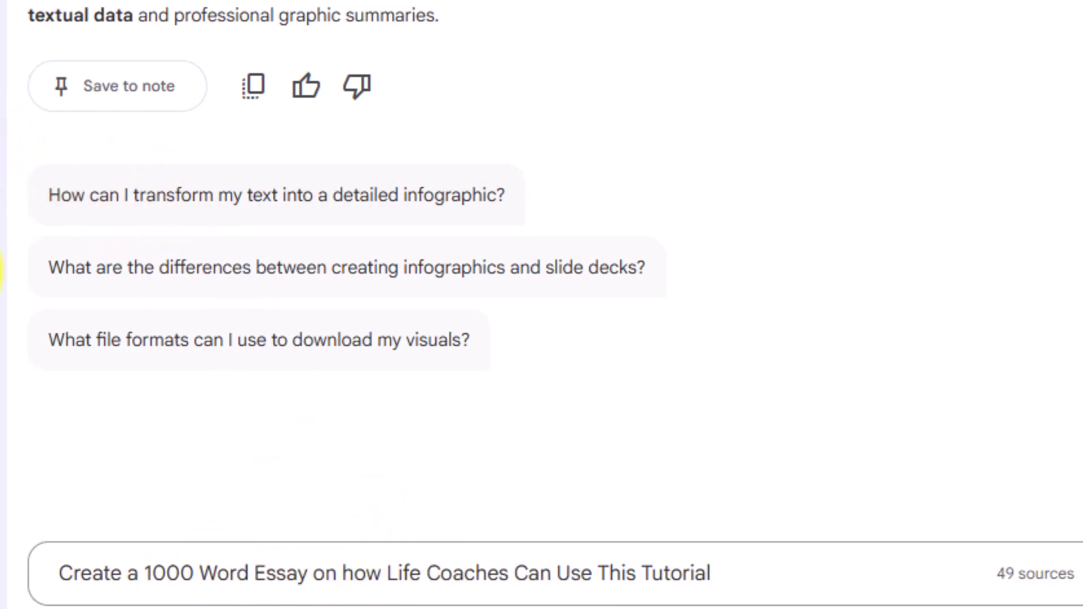
pyautogui.click(1082, 578)
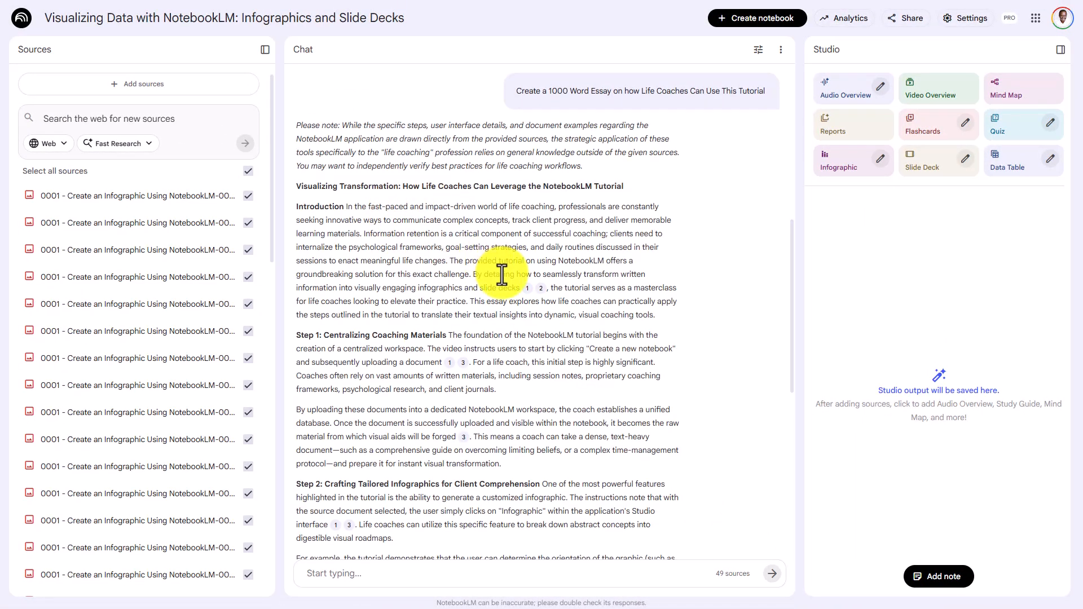
pyautogui.scroll(-10, 502, 275)
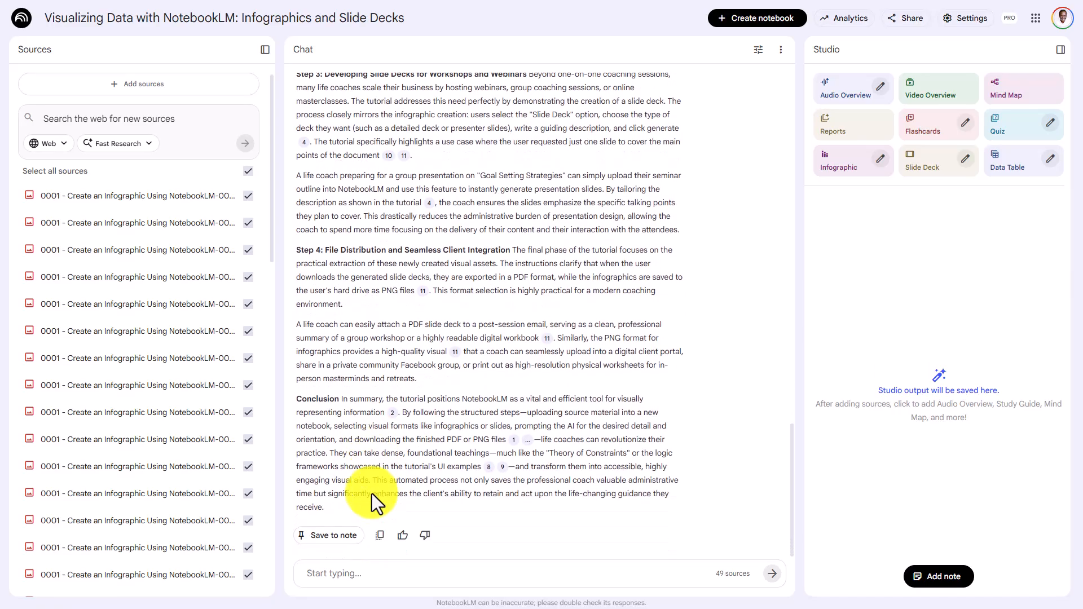
pyautogui.click(339, 535)
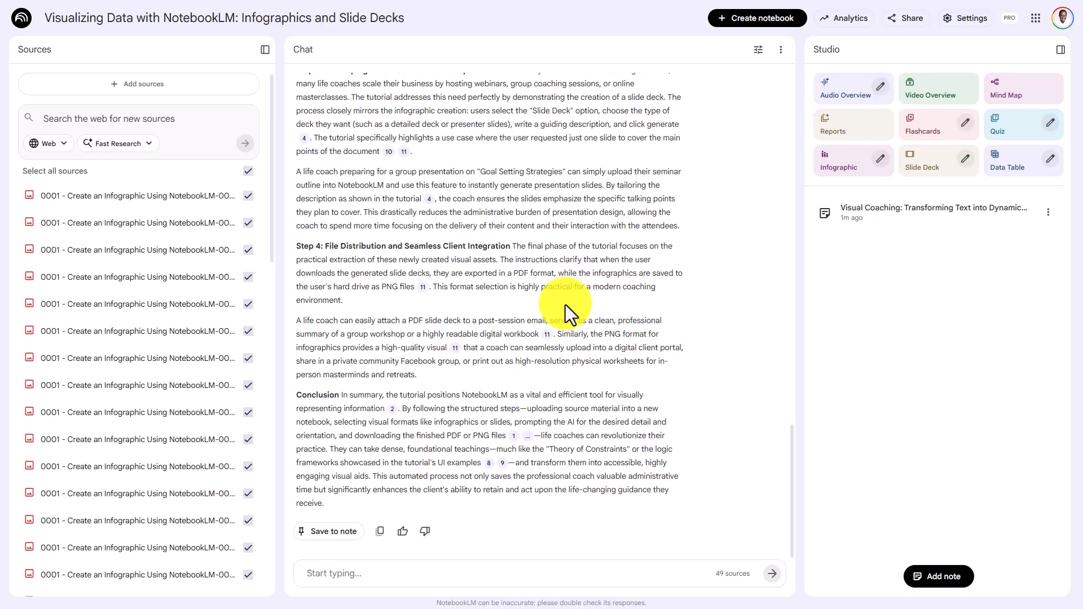
pyautogui.click(824, 118)
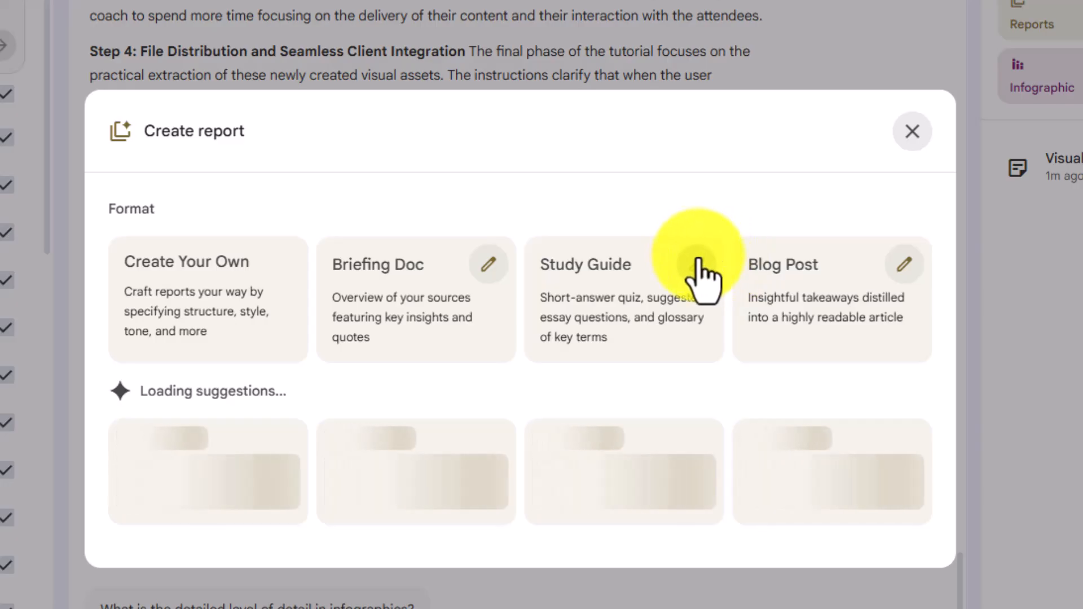
pyautogui.click(903, 264)
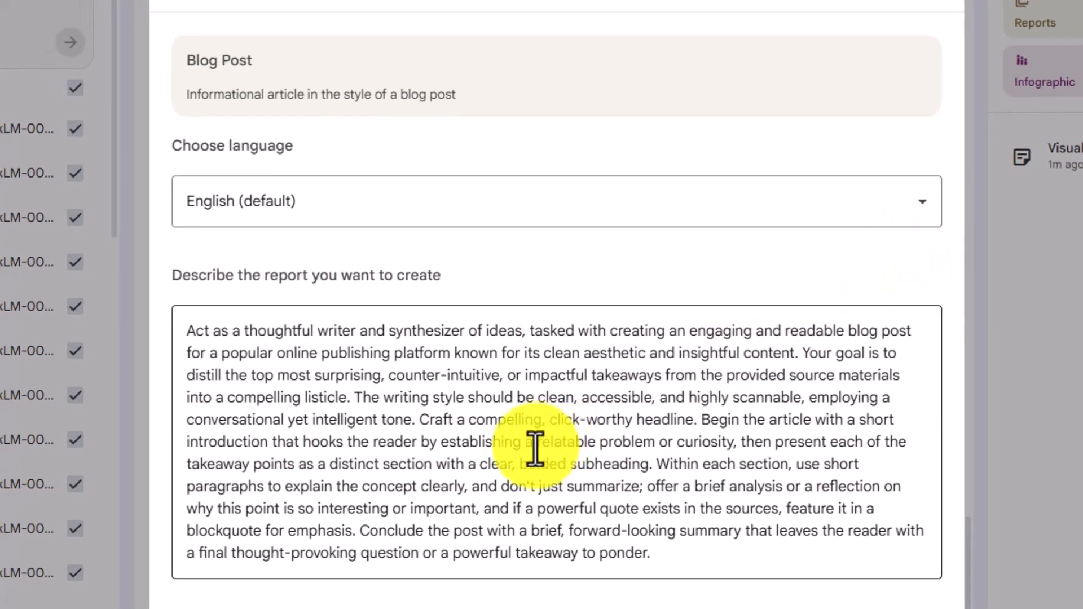
pyautogui.moveTo(670, 558); pyautogui.dragTo(173, 352)
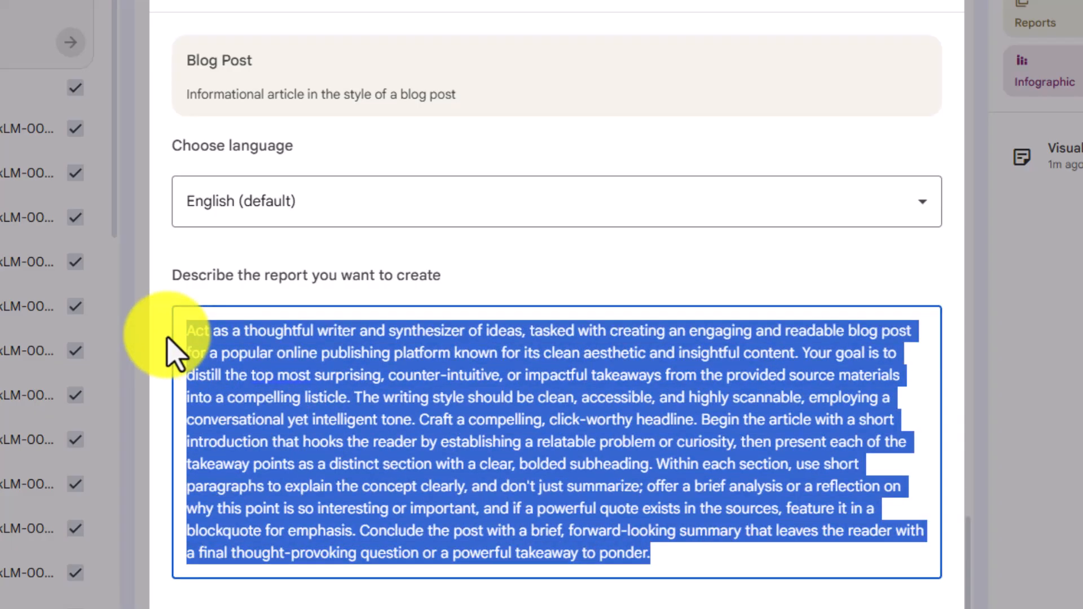
pyautogui.press('BackSpace')
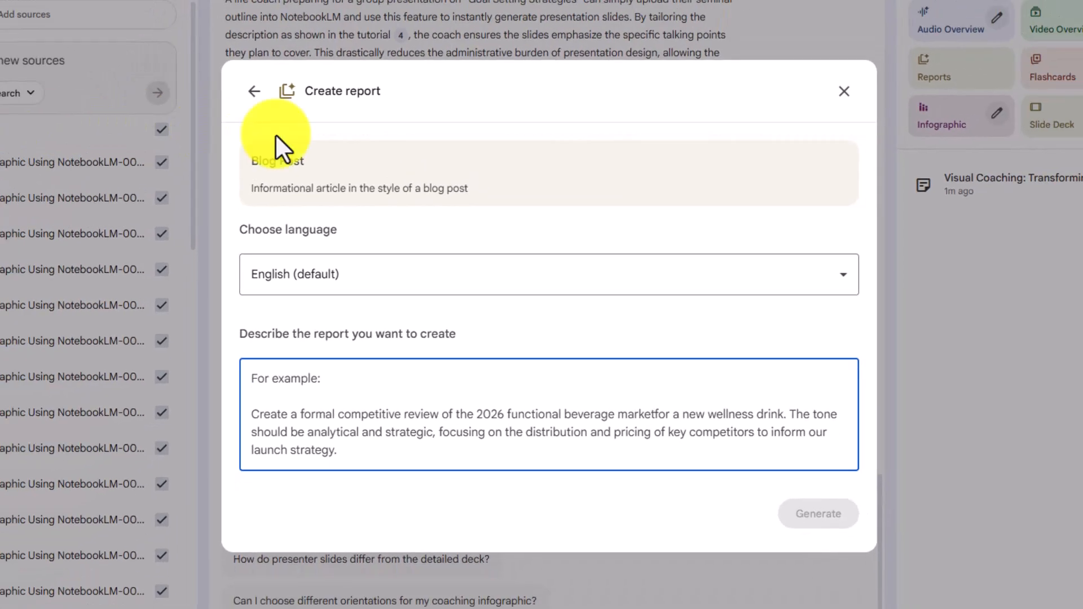
pyautogui.click(924, 40)
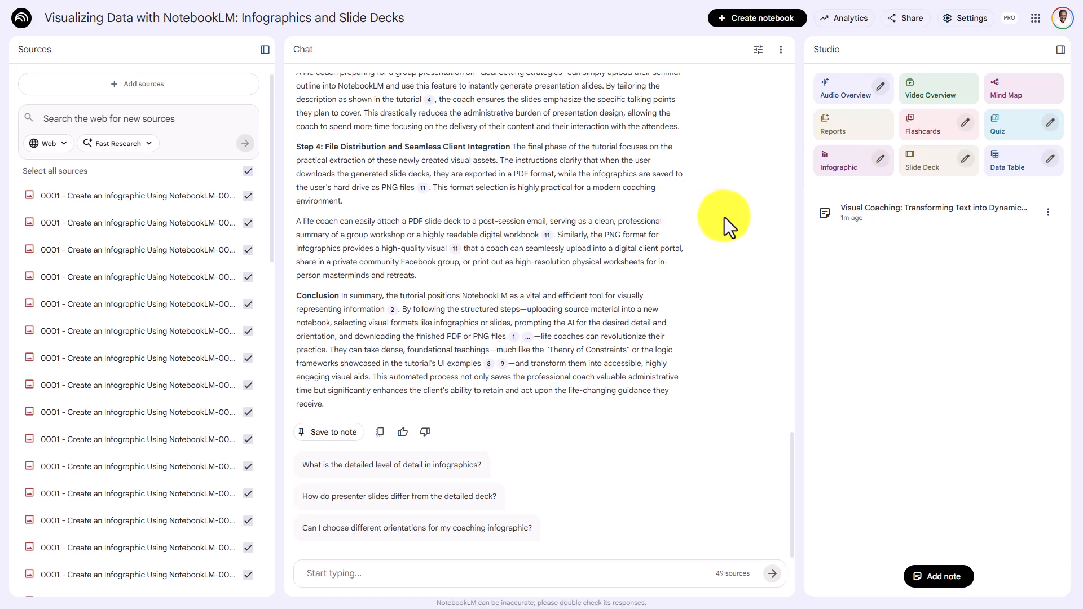
# Generate a customized infographic with the description "How Life Coaches Should Understand and Use this Tutorial"
pyautogui.click(878, 161)
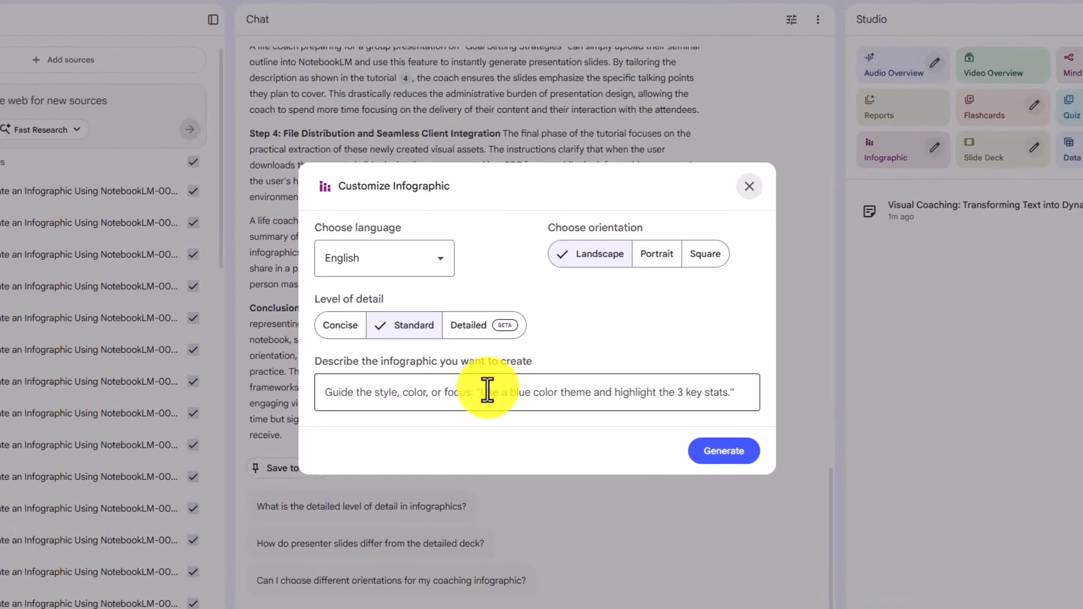
pyautogui.click(499, 367)
pyautogui.write('How Life Coaches Should Understand and Use this Tutorial')
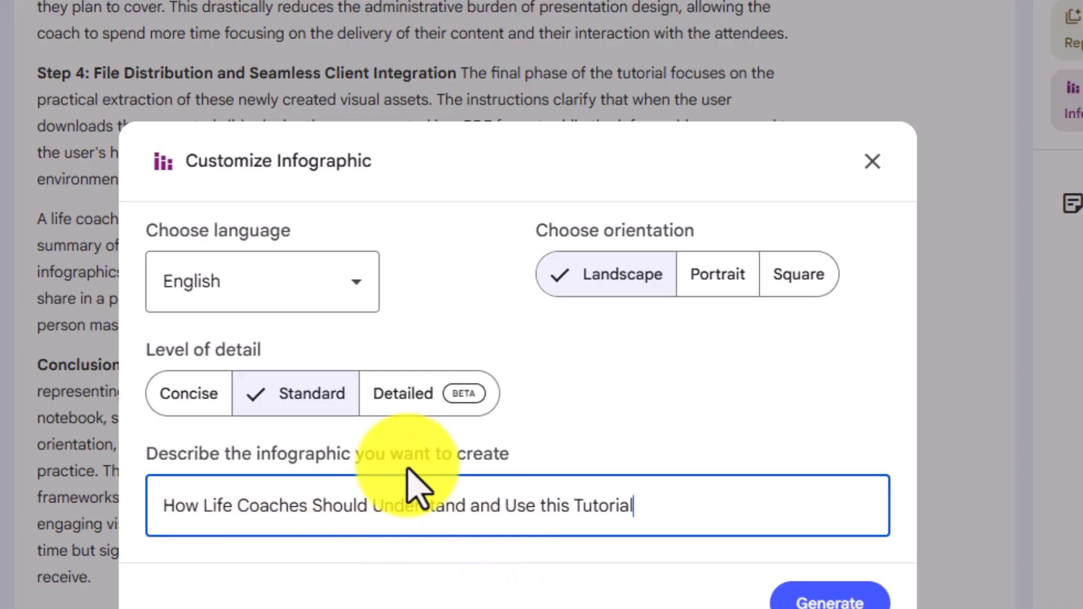
pyautogui.click(788, 598)
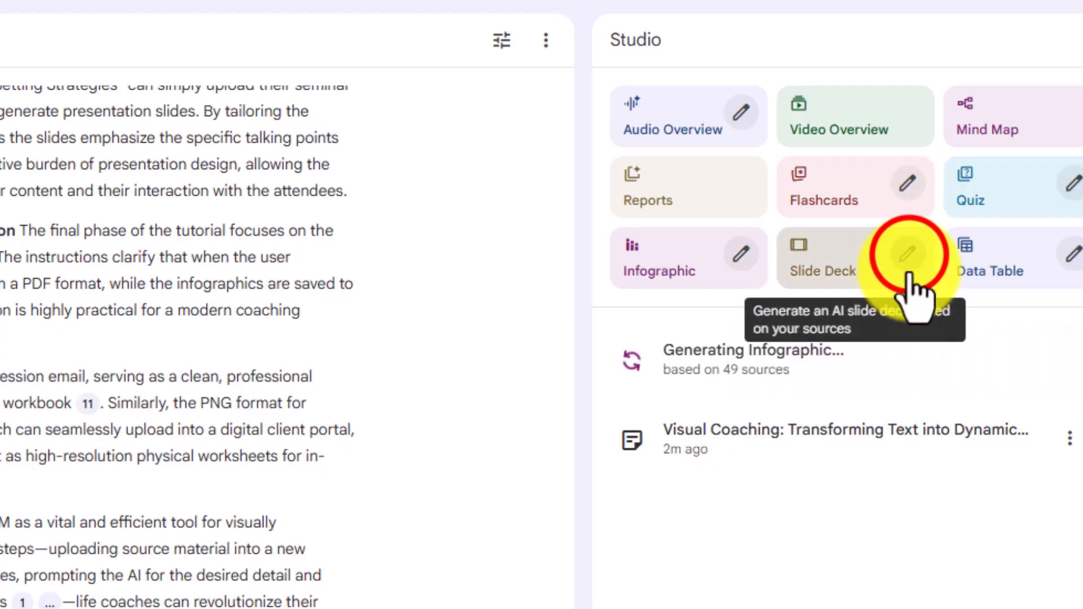
# Generate a Detailed Deck slide deck described as "How Life Coaches Can Use This Tutorial. Use as Many of the Visuals as Possible in the Slide Deck"
pyautogui.click(907, 254)
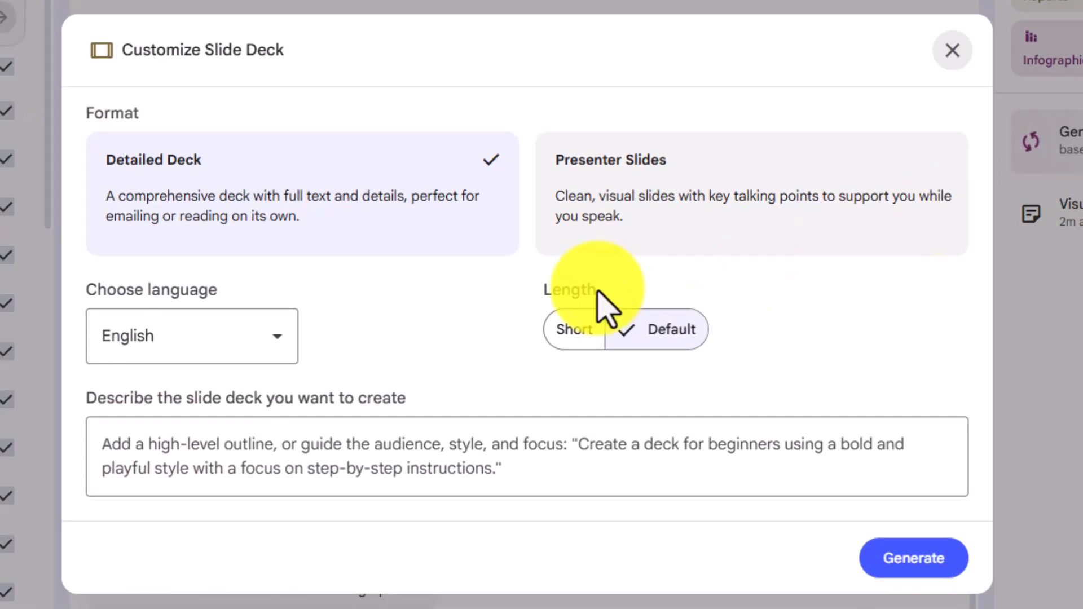
pyautogui.click(370, 210)
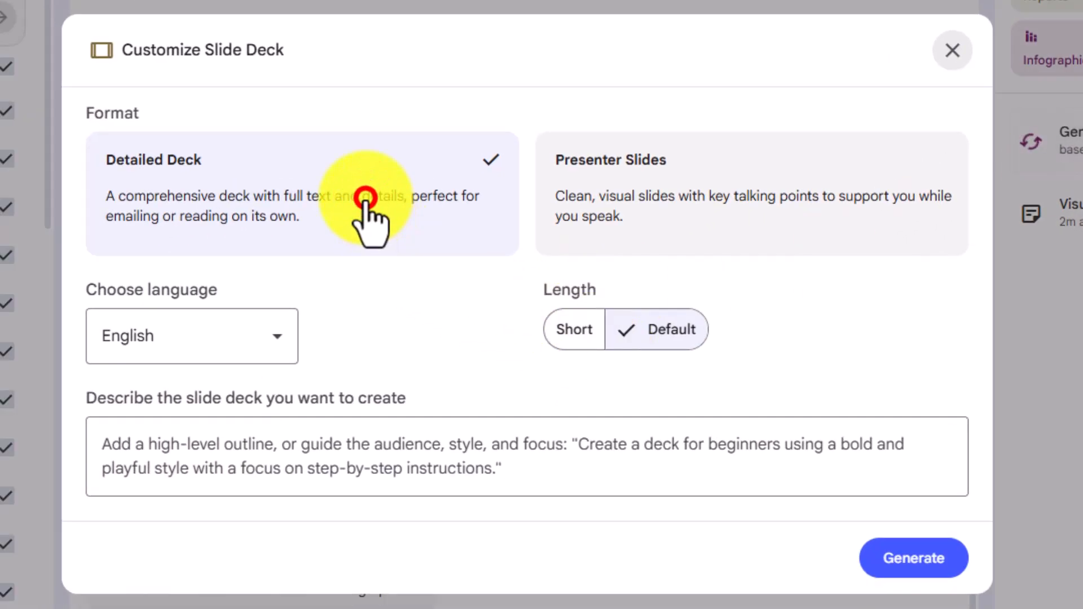
pyautogui.click(187, 457)
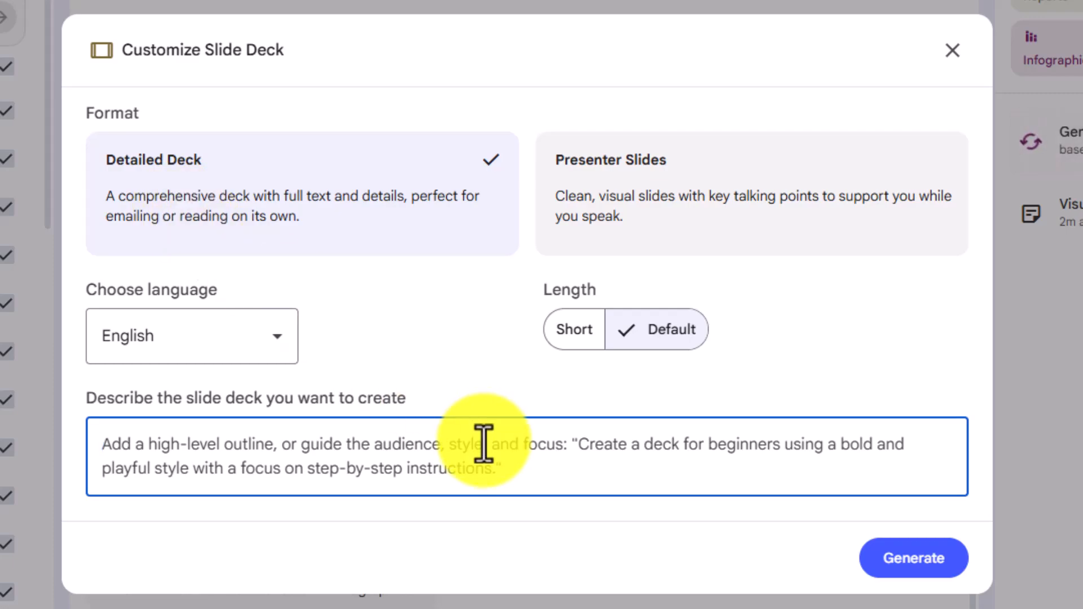
pyautogui.write('How Life Coaches Can Use This Tutorial.')
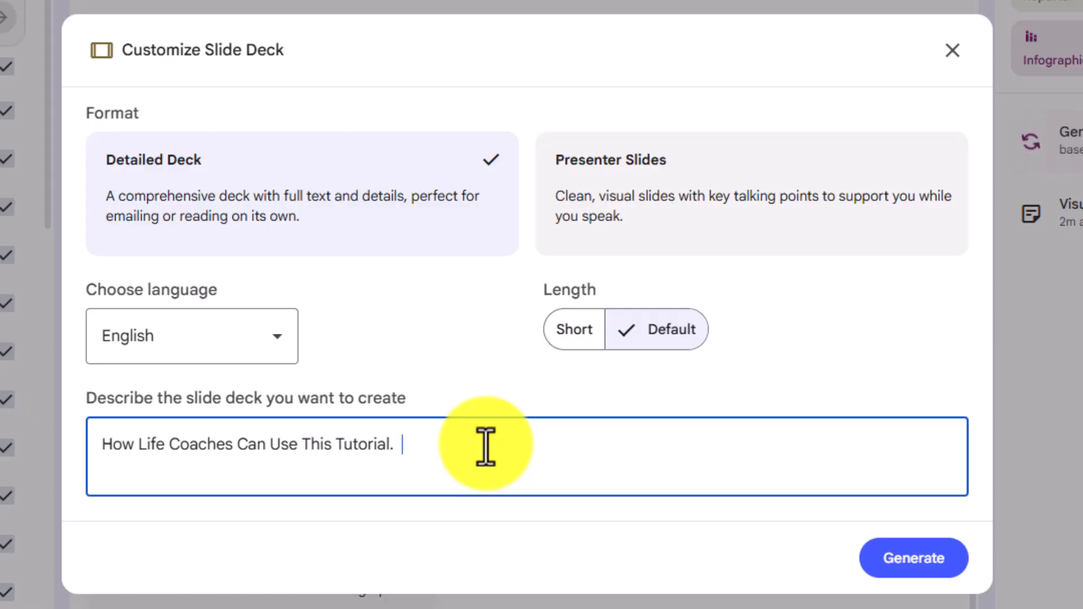
pyautogui.write('Use as Many of the Visuals as Possible in the Slide Deck')
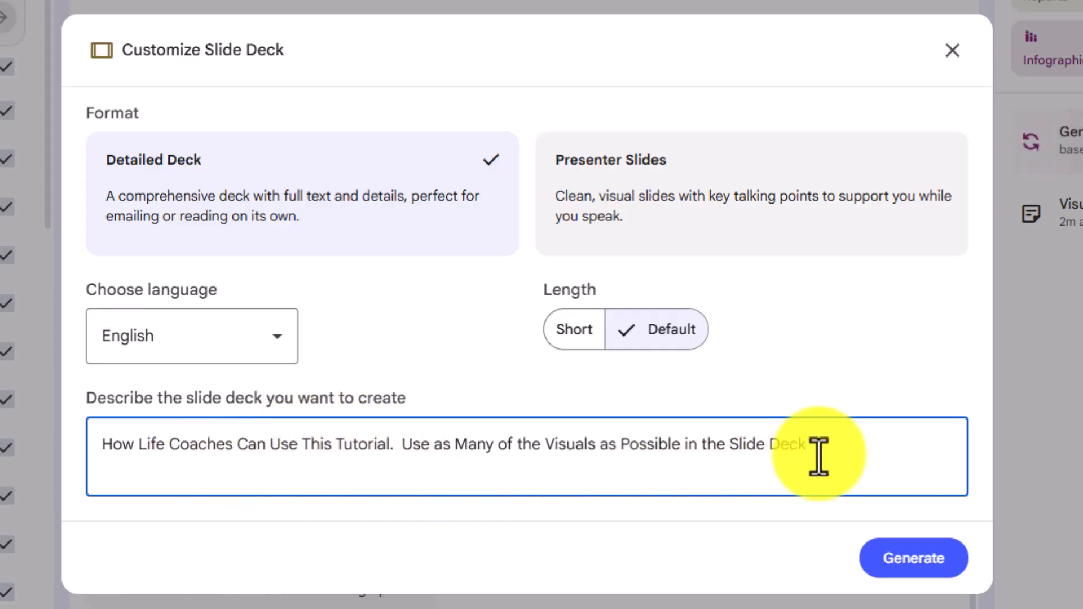
pyautogui.click(920, 570)
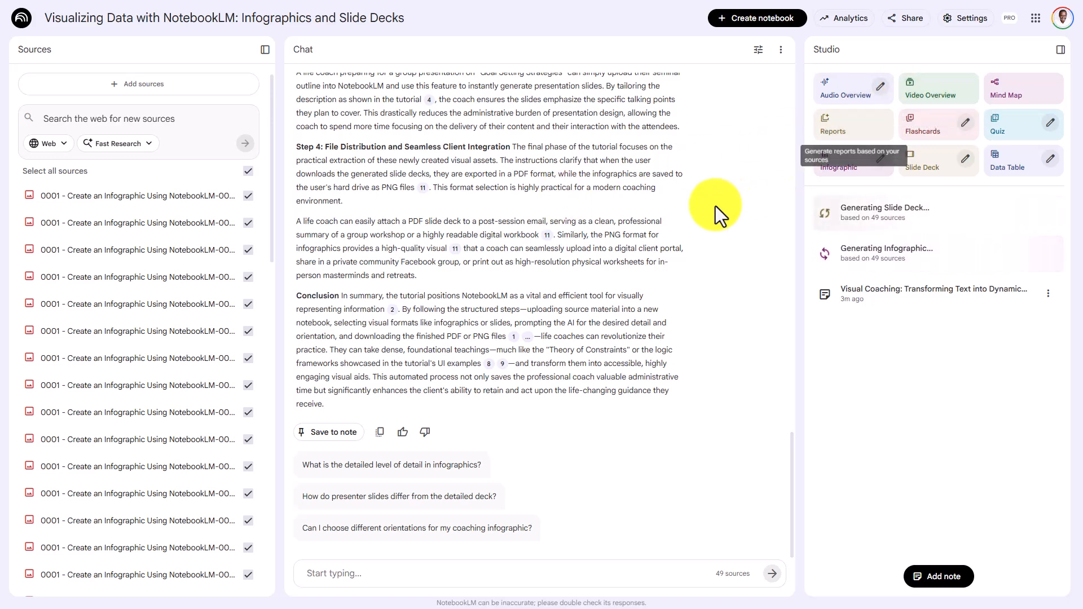
# View the generated Visualizing Wisdom Workflow Guide infographic enlarged and check its download and sharing options
pyautogui.scroll(2, 671, 219)
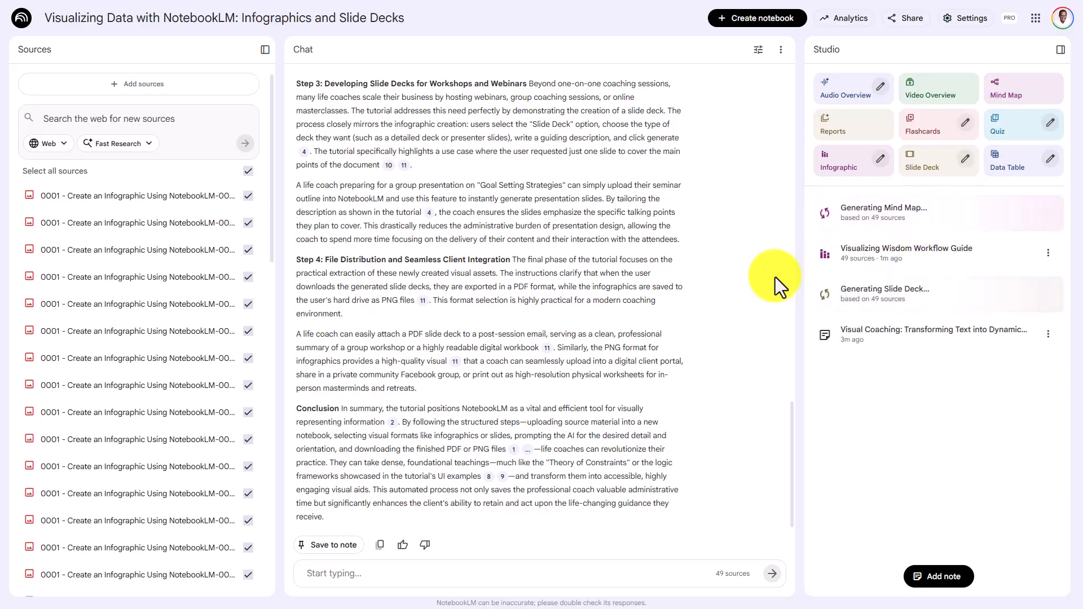
pyautogui.click(853, 250)
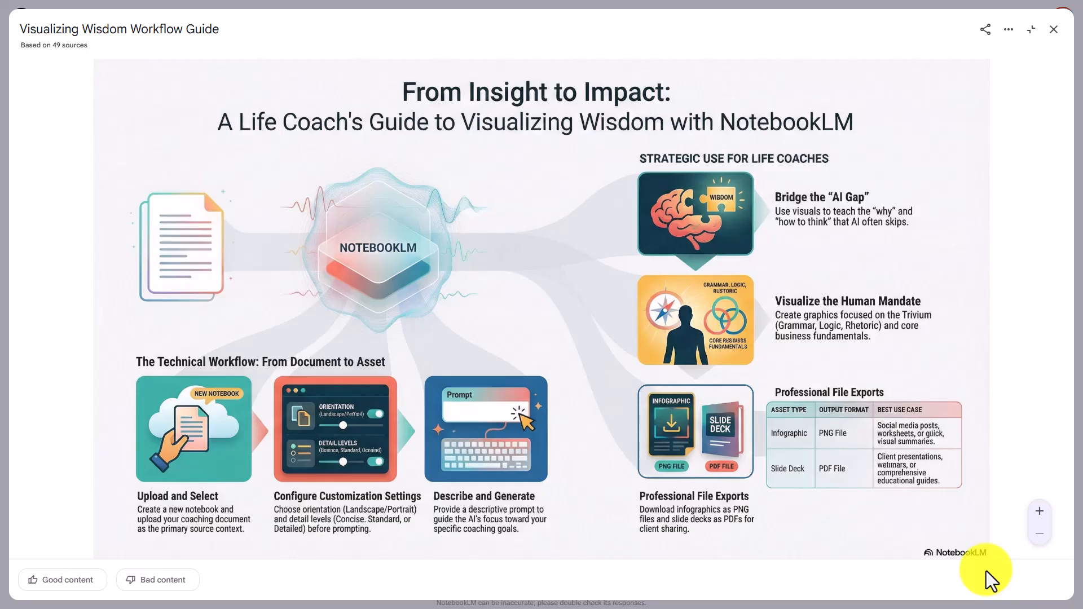
pyautogui.click(1047, 254)
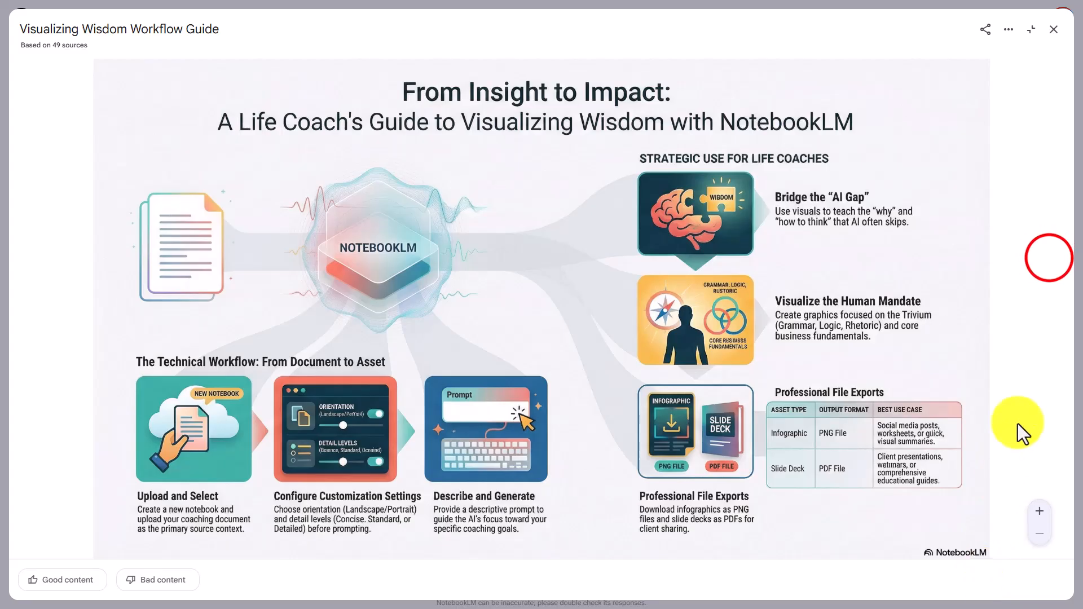
pyautogui.click(1048, 252)
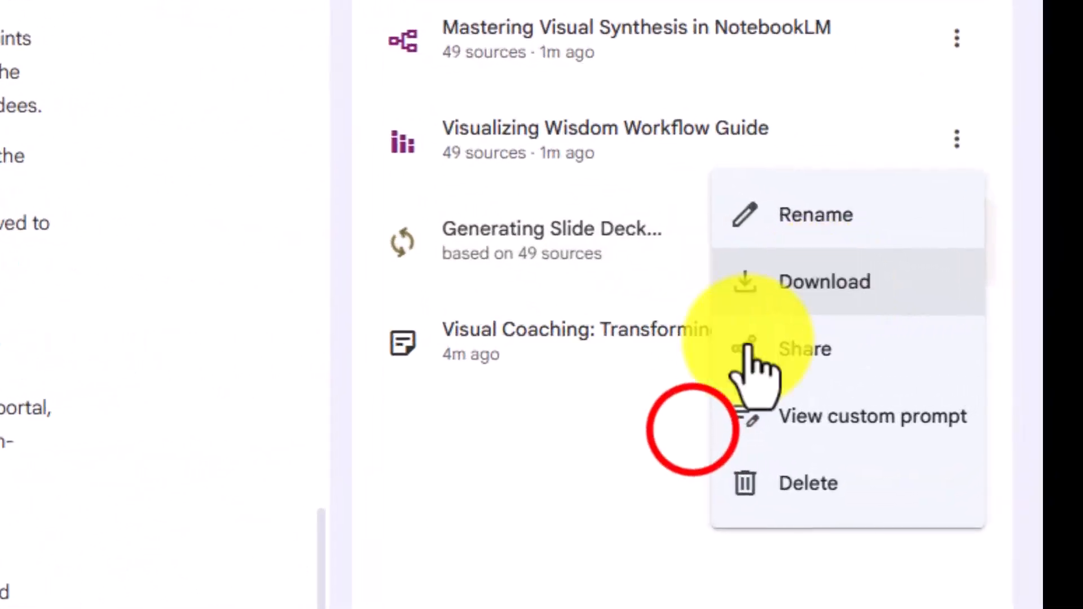
pyautogui.click(950, 385)
# Export the saved Visual Coaching essay note to Google Docs and bring up the document's download options
pyautogui.click(1048, 336)
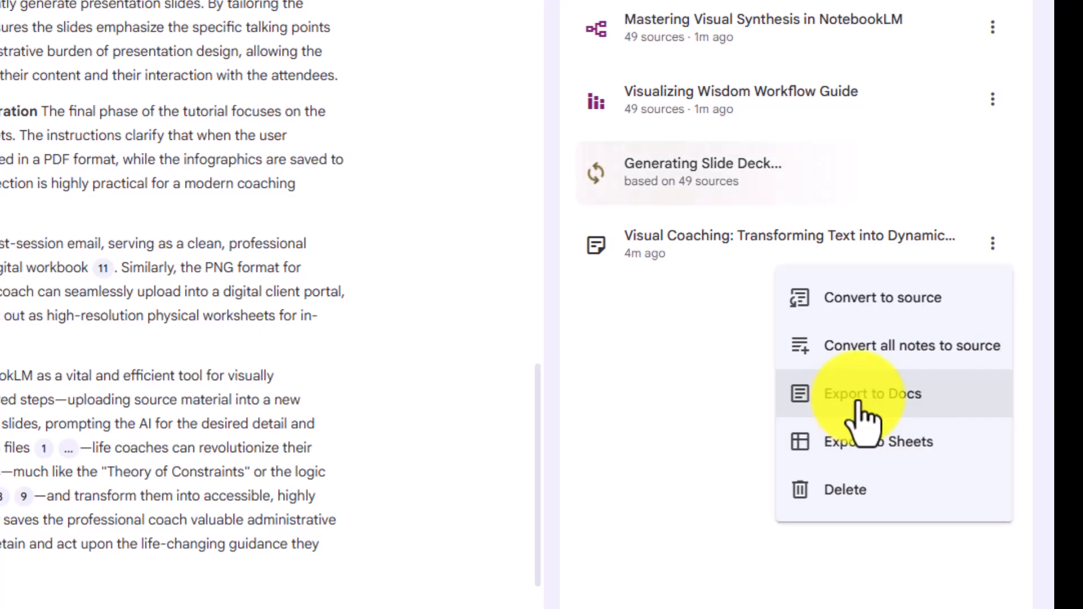
pyautogui.click(858, 401)
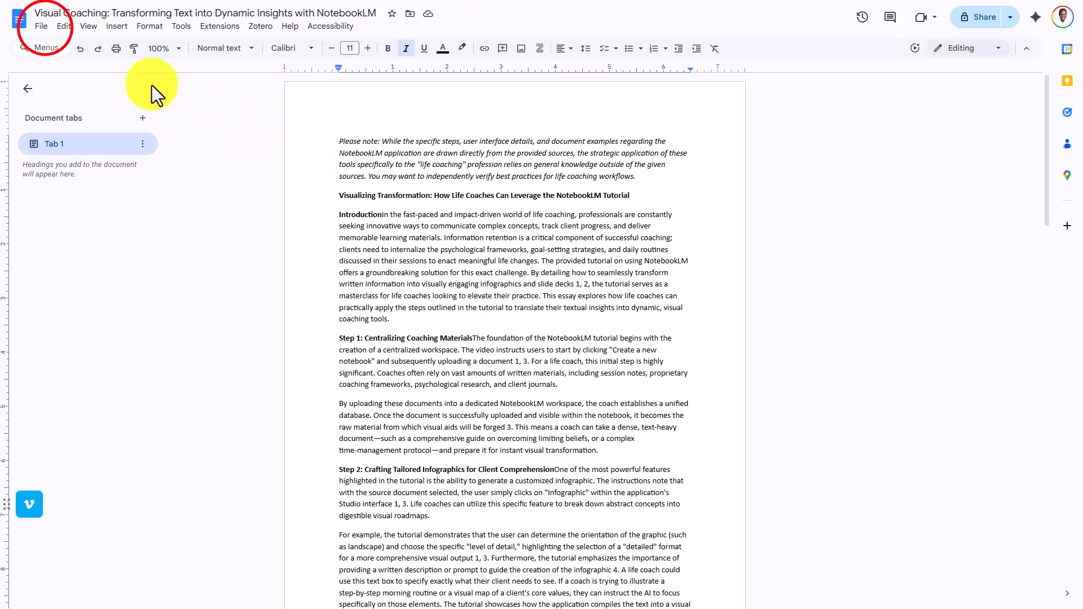
pyautogui.click(41, 26)
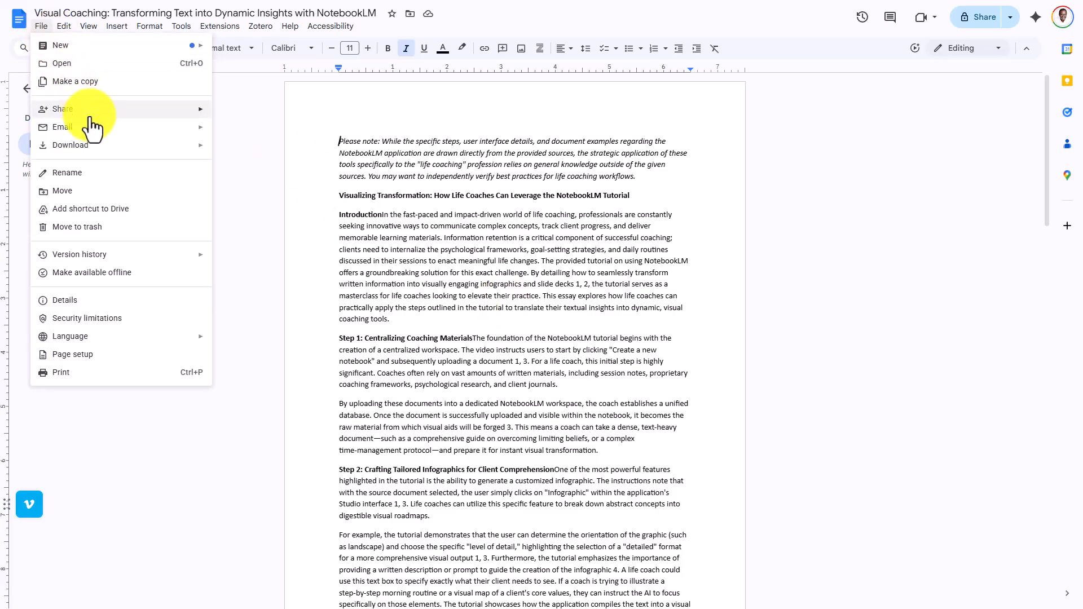
pyautogui.moveTo(189, 148)
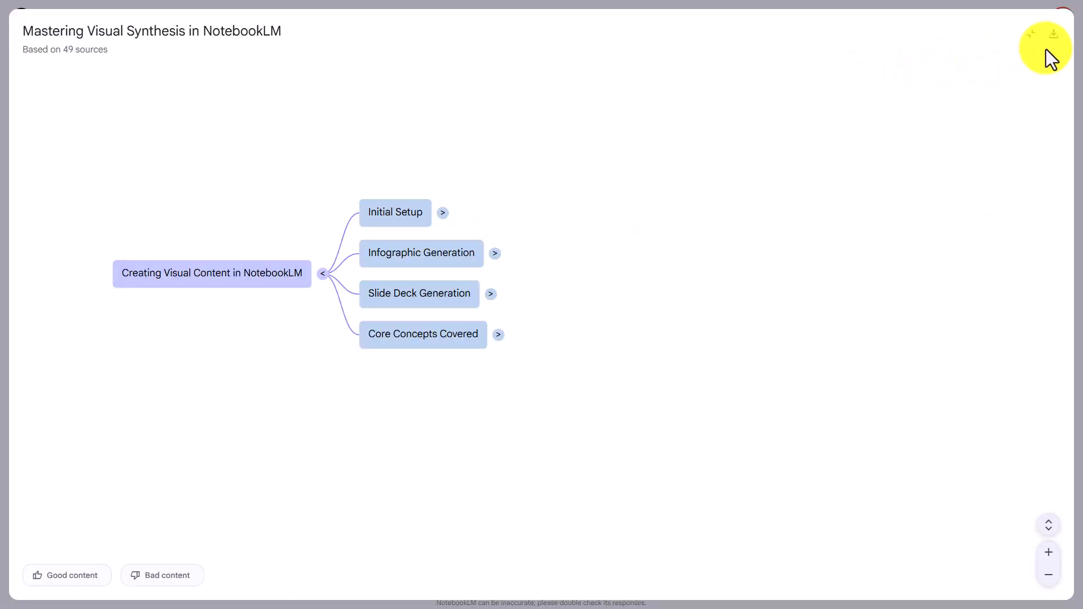
# Check the mind map's image download without saving it, and expand the Initial Setup and Infographic Generation branches
pyautogui.click(1053, 34)
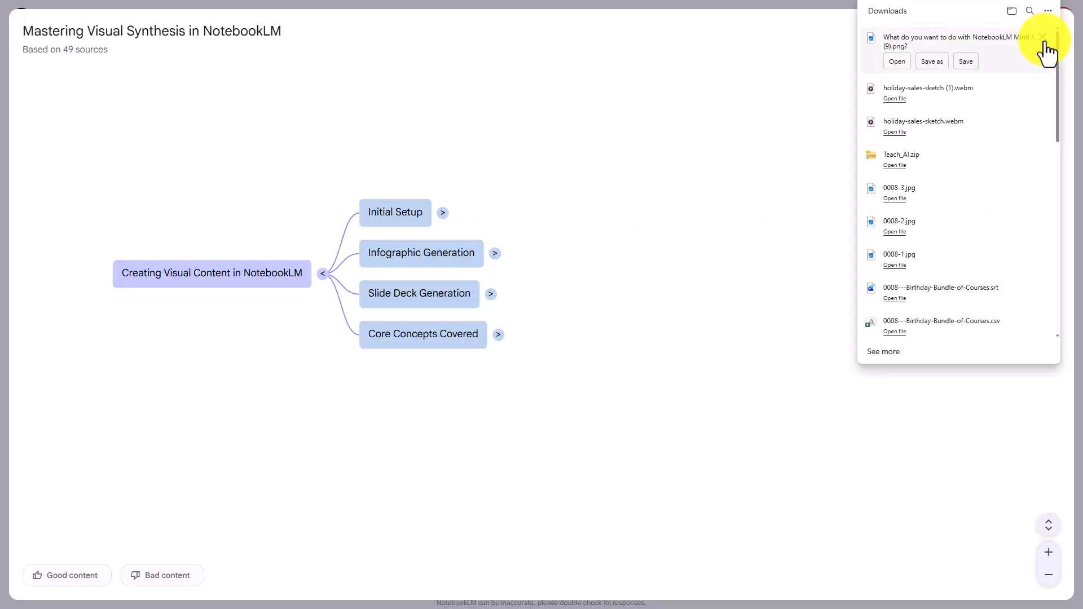
pyautogui.click(679, 200)
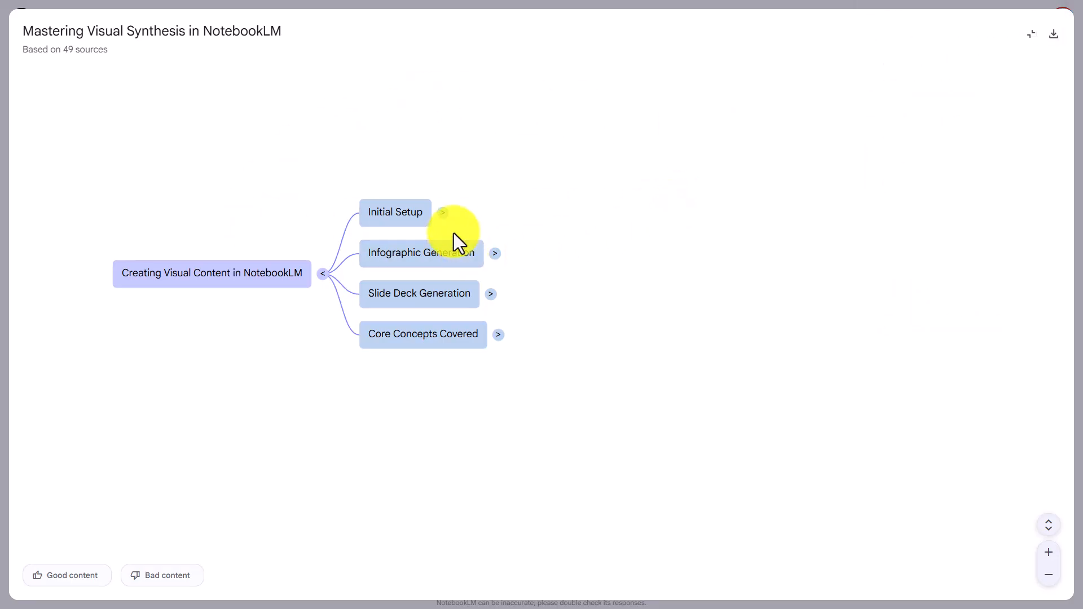
pyautogui.click(443, 212)
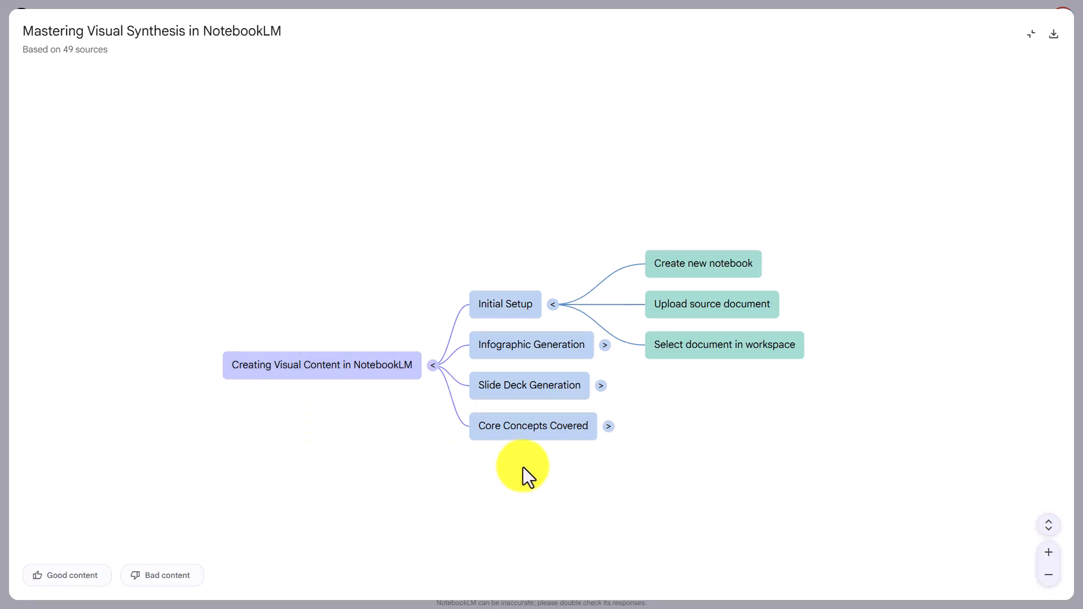
pyautogui.click(605, 345)
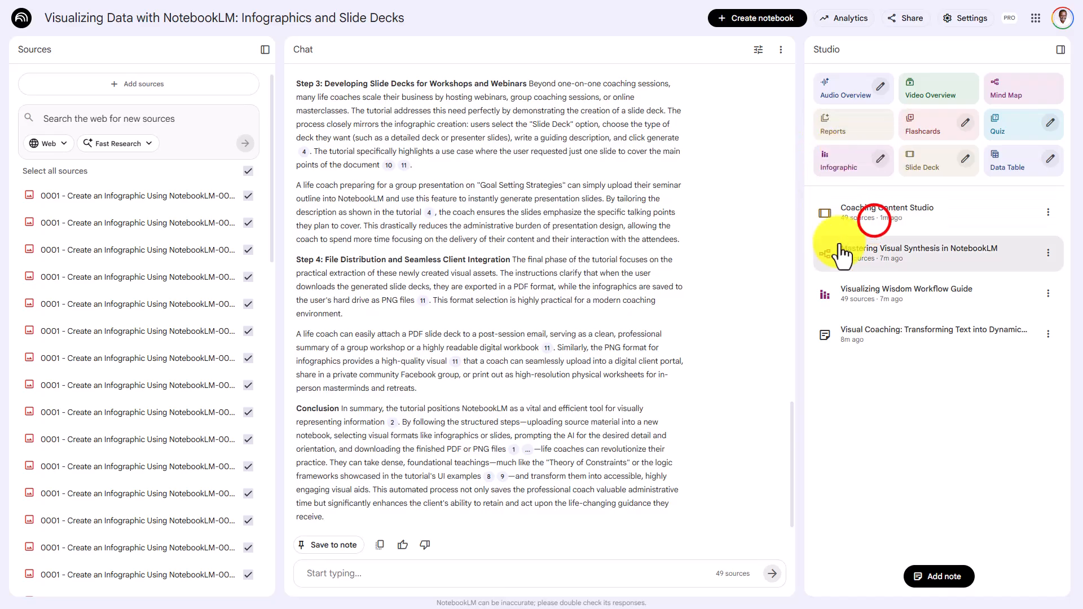
# Open the Coaching Content Studio slide deck enlarged and page through its slides up to slide 12
pyautogui.click(875, 226)
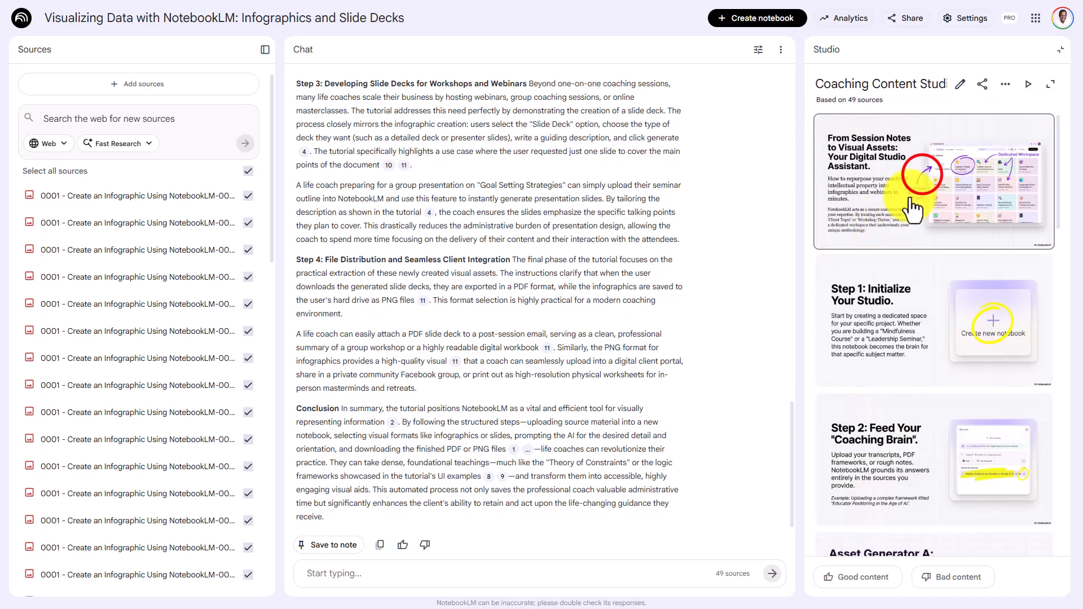
pyautogui.click(922, 176)
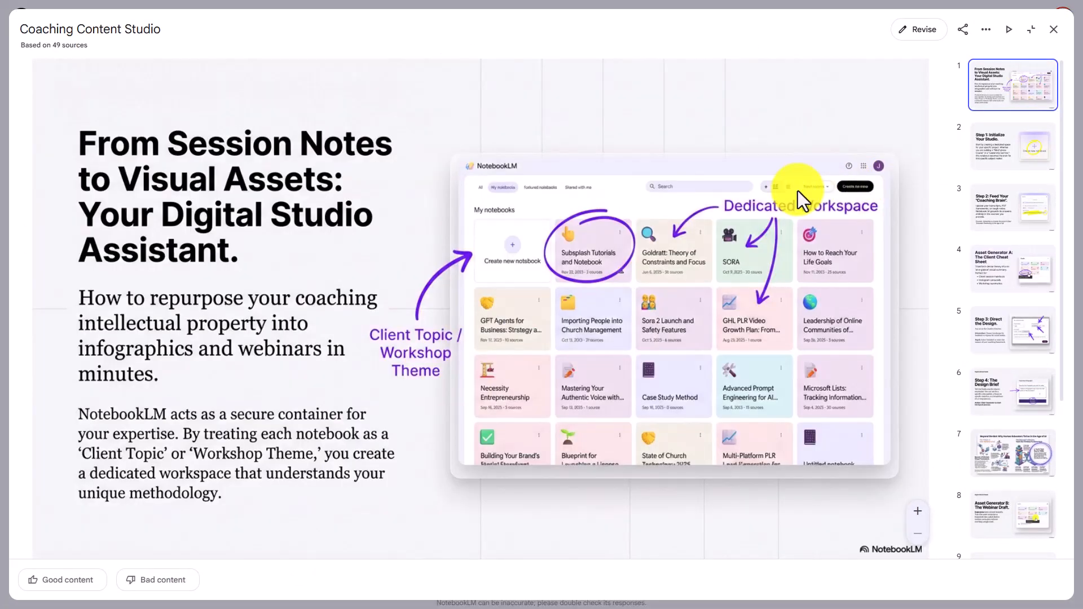
pyautogui.press('Right')
pyautogui.press('Right')
pyautogui.press('Right')
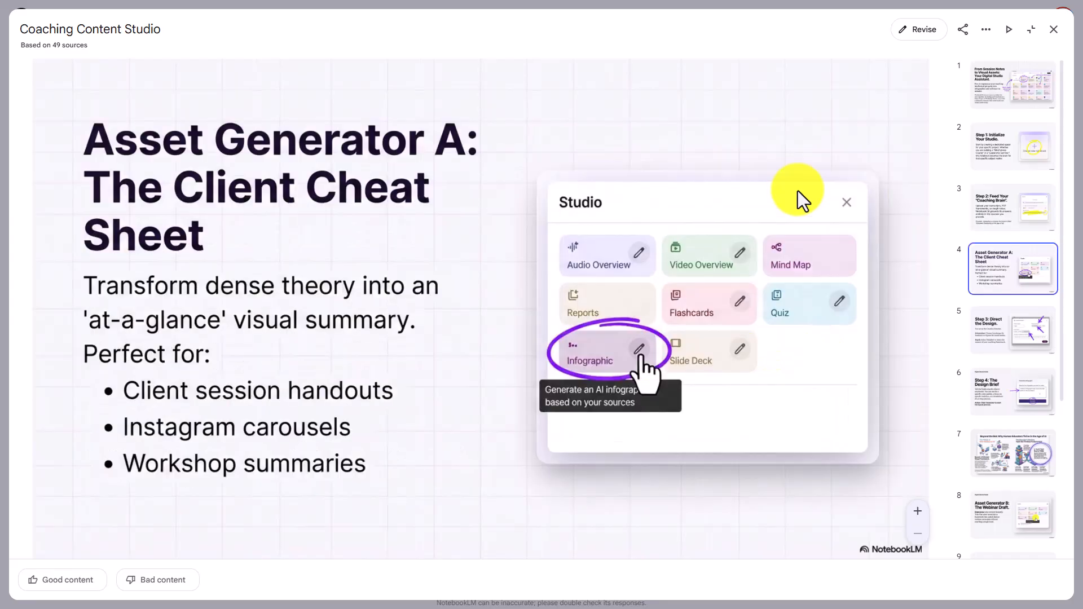
pyautogui.press('Right')
pyautogui.press('Right')
pyautogui.press('Right')
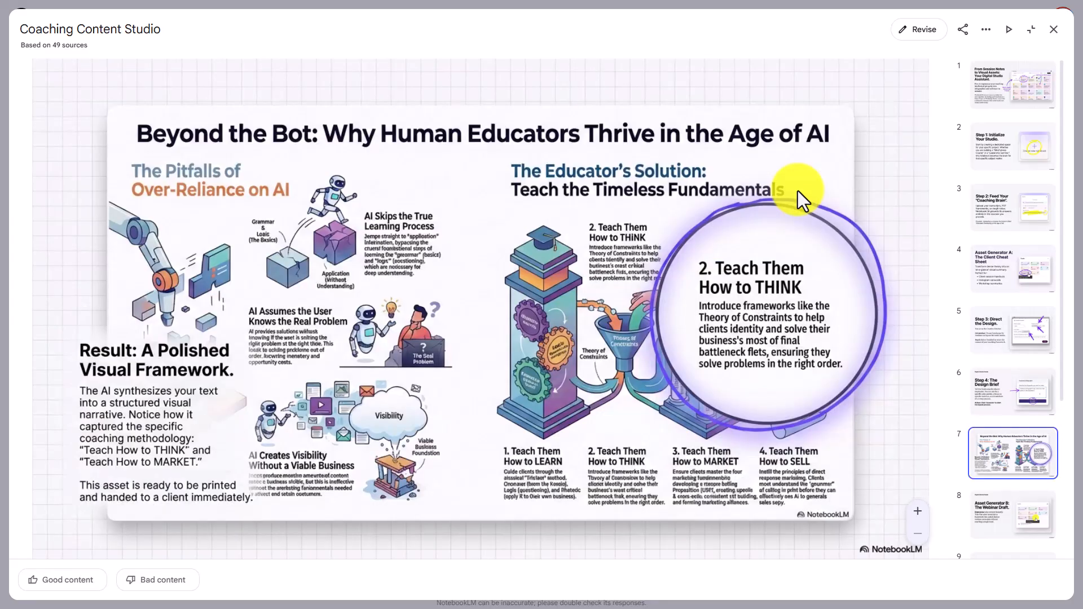
pyautogui.press('Right')
pyautogui.press('Right')
pyautogui.press('Right')
pyautogui.press('Right')
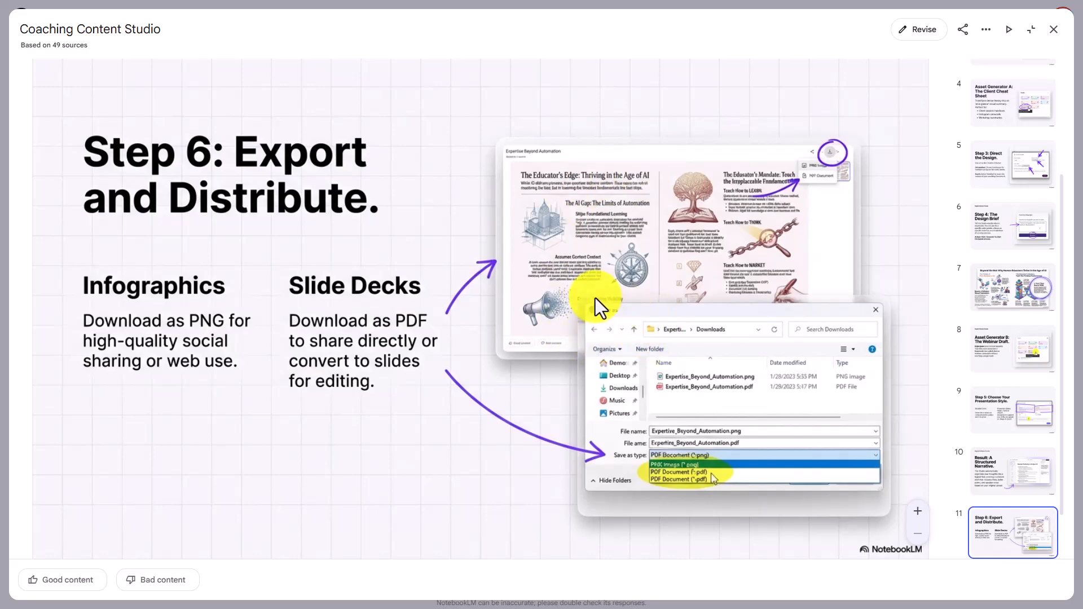
pyautogui.press('Right')
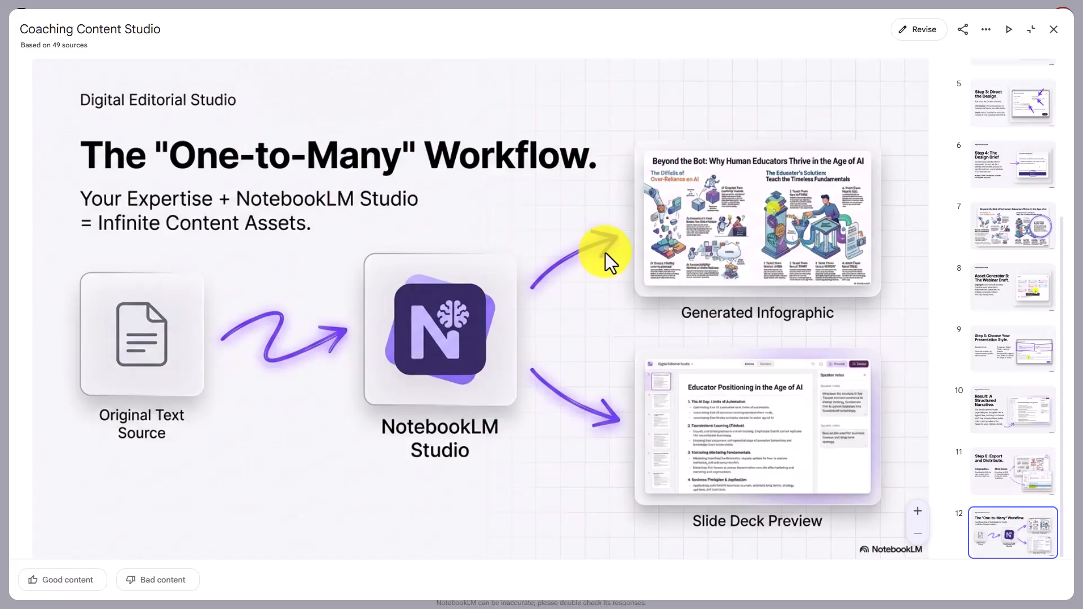
pyautogui.scroll(5, 681, 184)
pyautogui.scroll(-4, 682, 184)
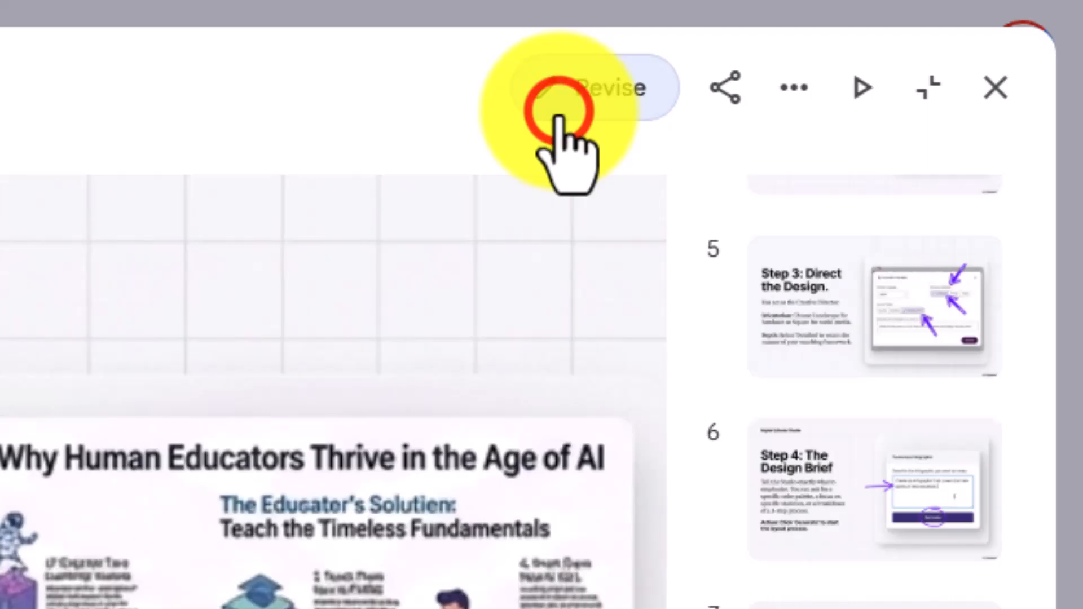
# Look at the revision prompt for slide 12, close it without changes, and check the slide deck's options
pyautogui.click(731, 71)
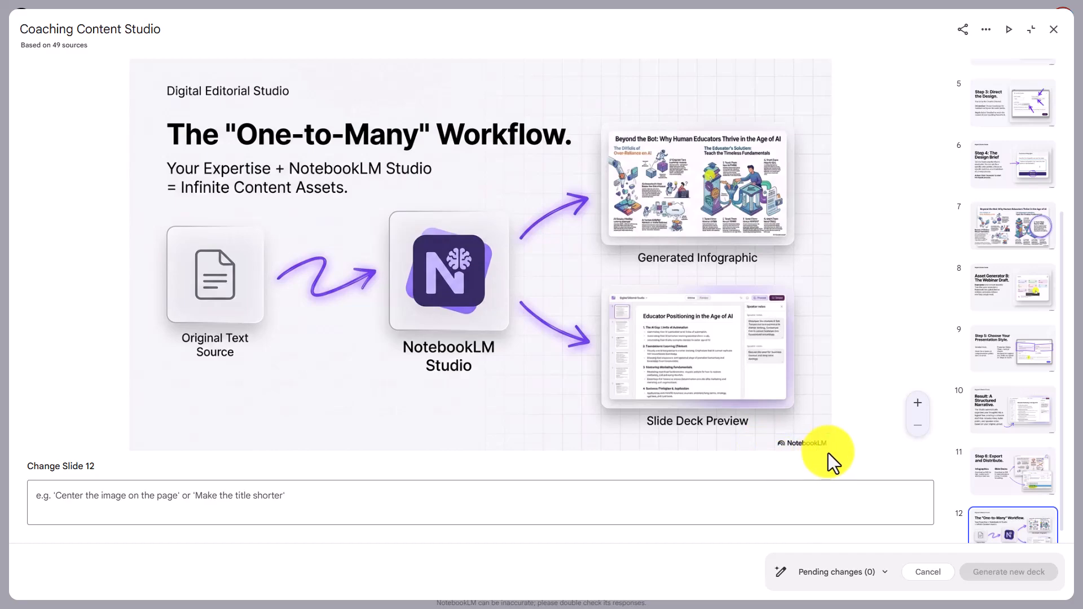
pyautogui.press('Escape')
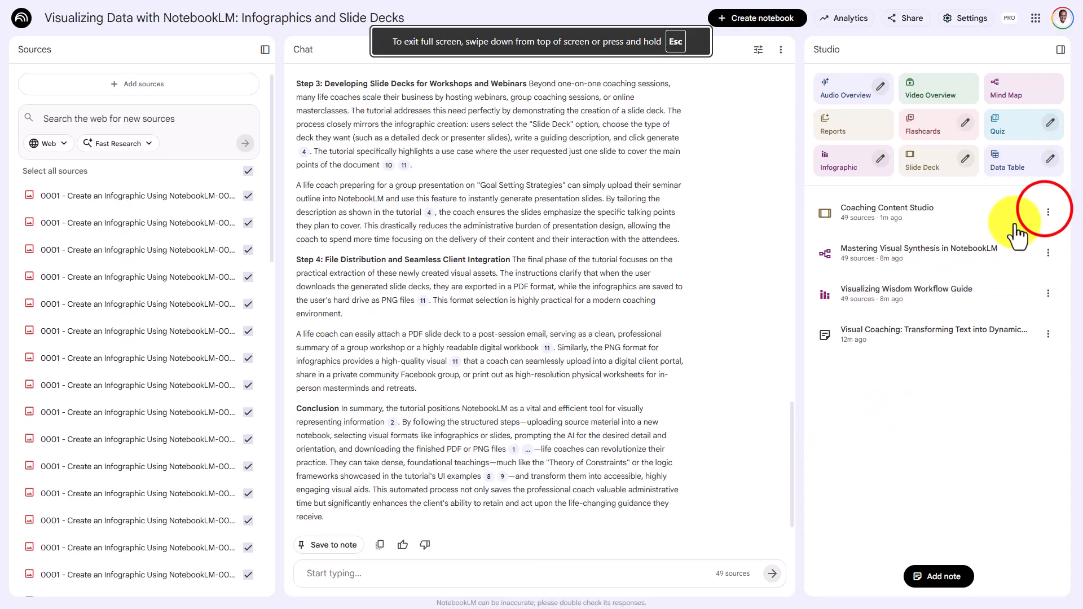
pyautogui.click(1044, 210)
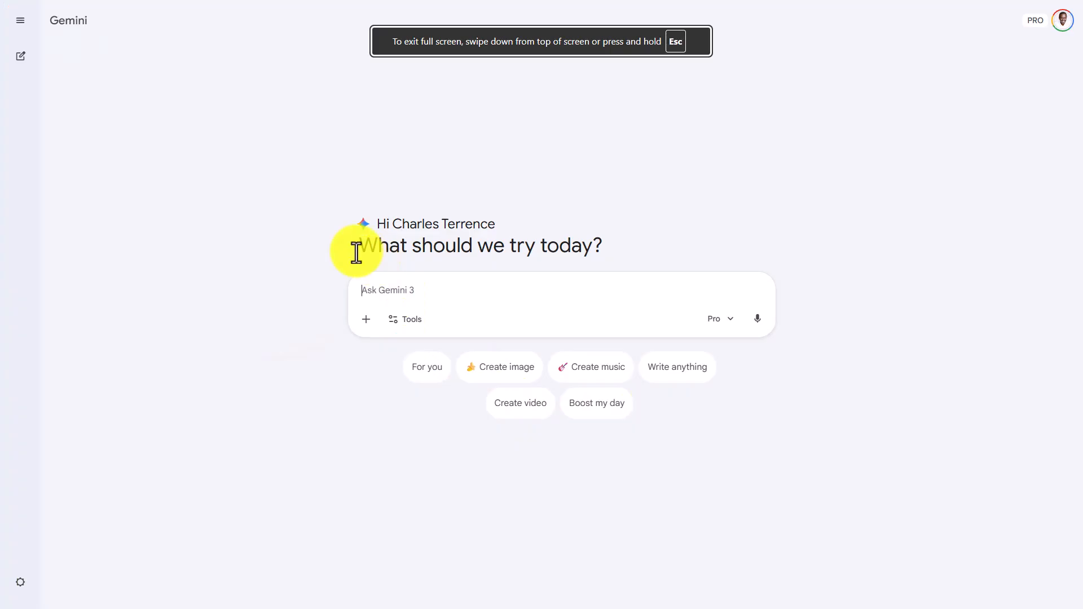
# Switch to Gemini and start a new custom Gem from the Gem manager
pyautogui.click(22, 22)
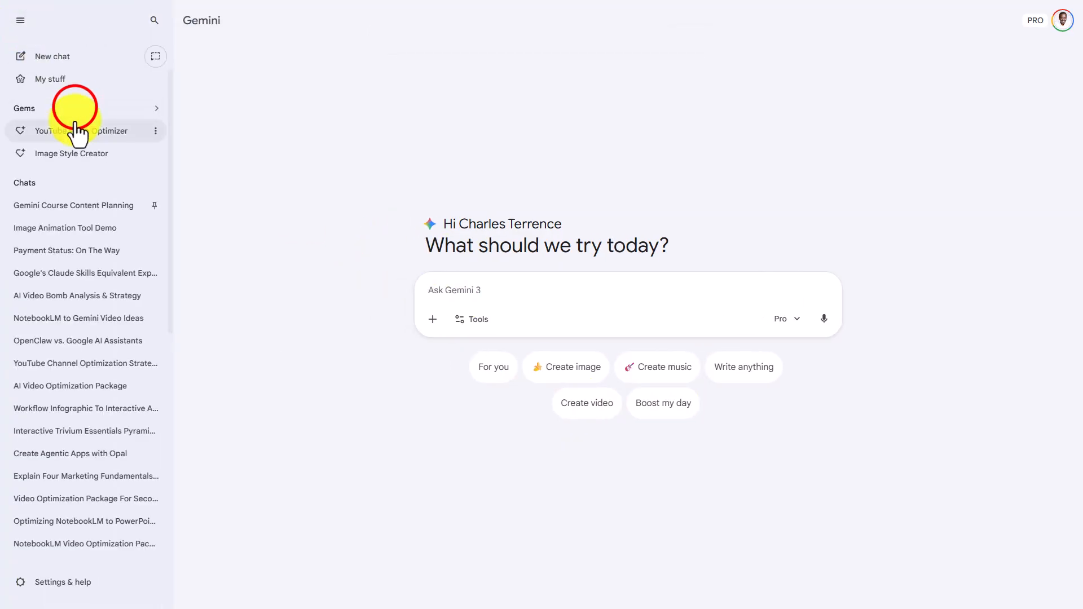
pyautogui.click(73, 108)
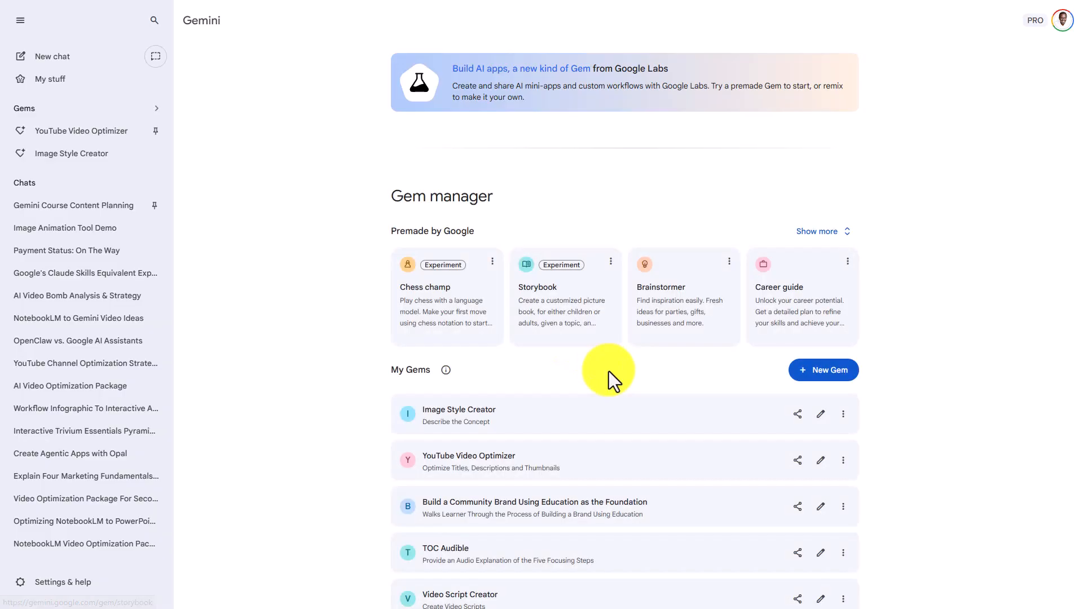
pyautogui.scroll(-6, 608, 371)
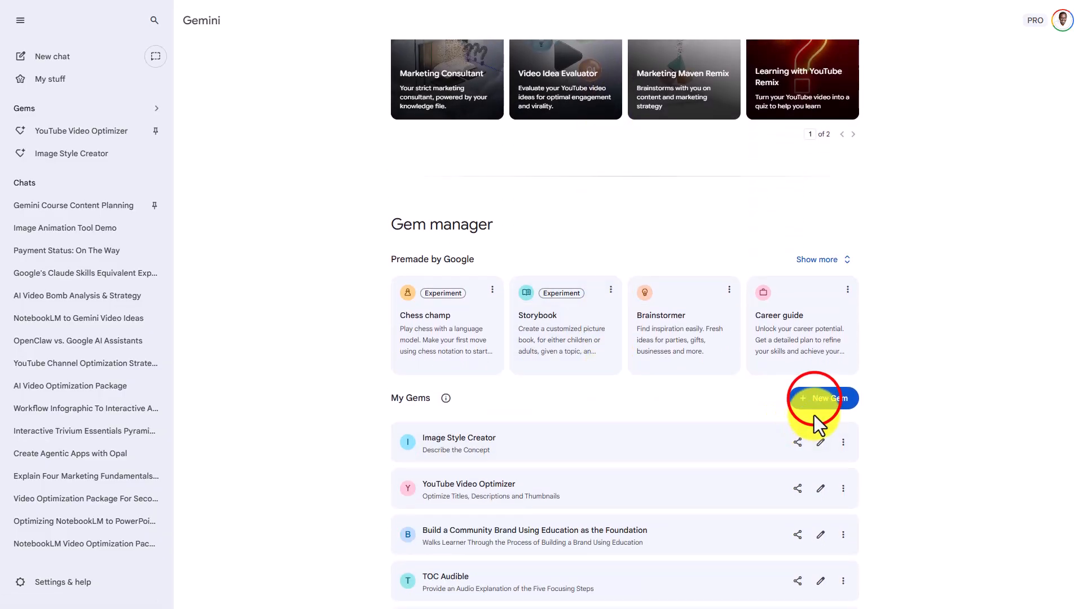
pyautogui.click(814, 399)
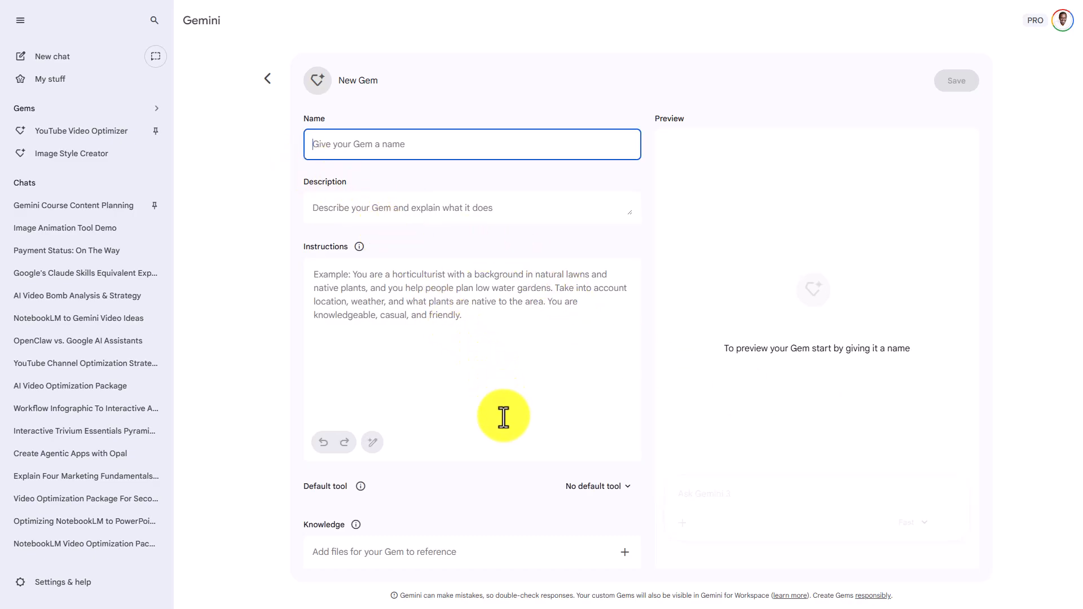
# Add the NotebookLM notebook "Visualizing Data with NotebookLM: Infographics and Slide Decks" to the new Gem's knowledge
pyautogui.click(624, 551)
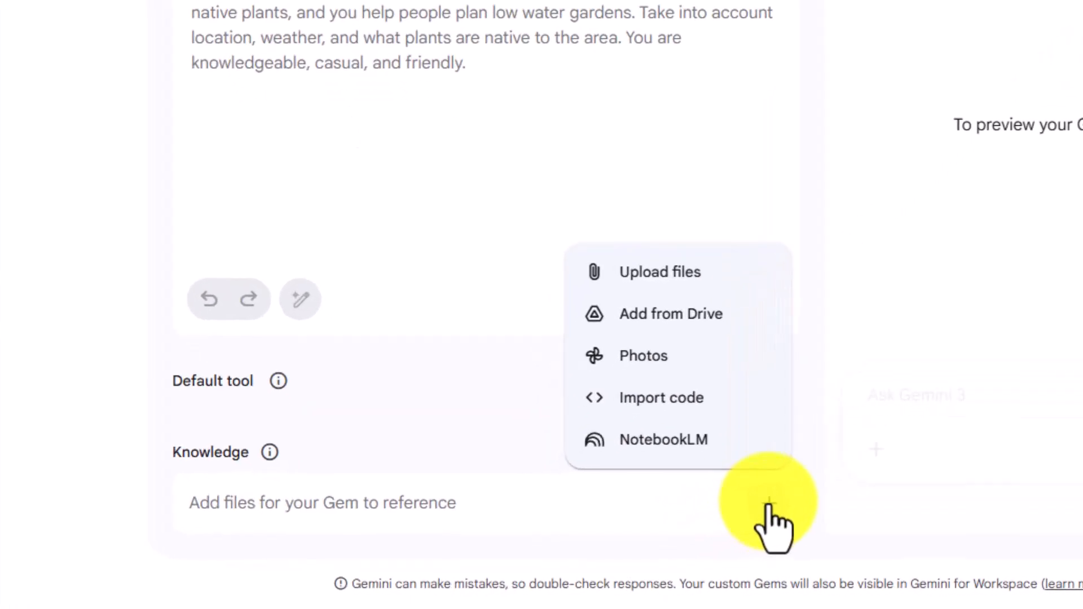
pyautogui.click(675, 443)
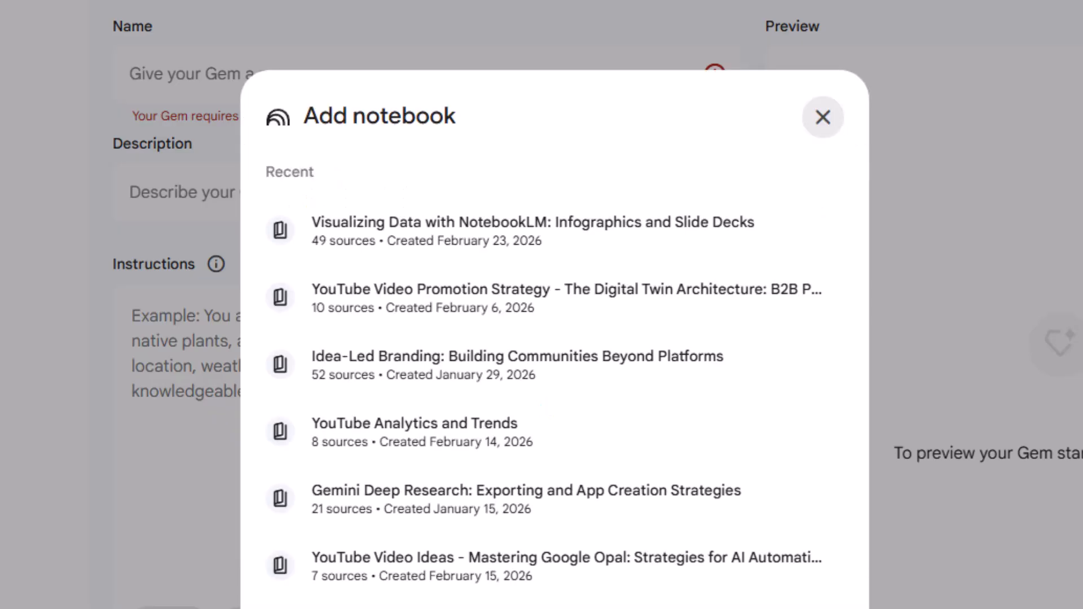
pyautogui.click(552, 227)
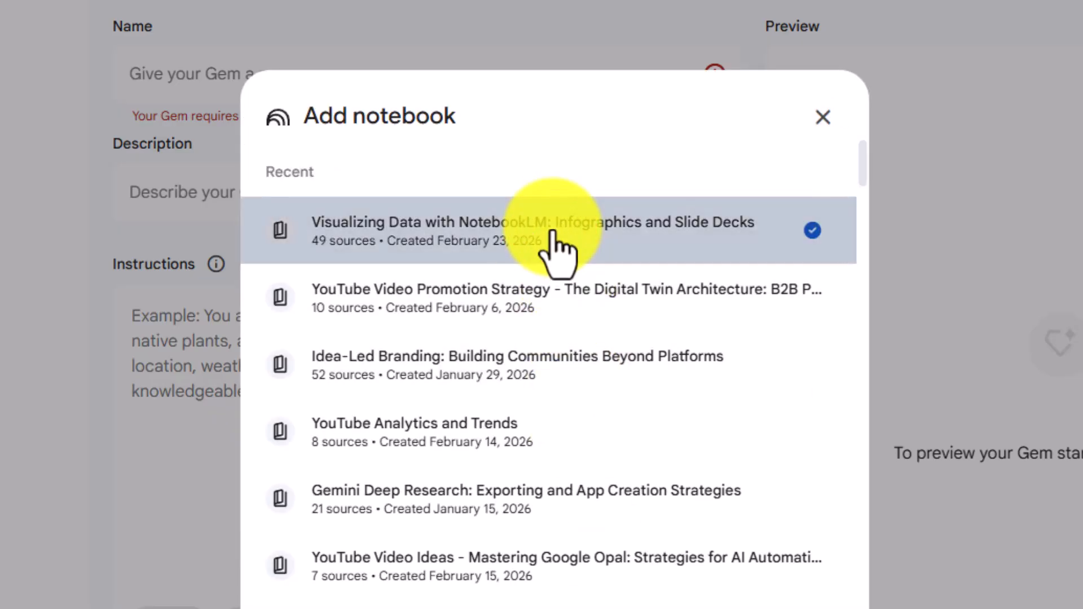
pyautogui.click(715, 577)
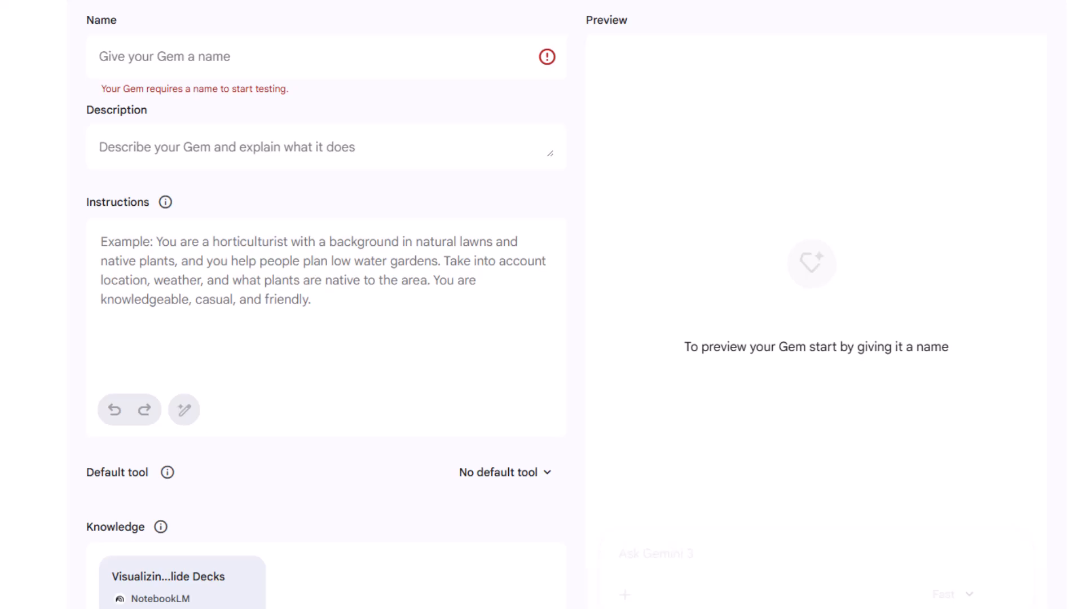
# Open the choices for the new Gem's default tool
pyautogui.click(522, 473)
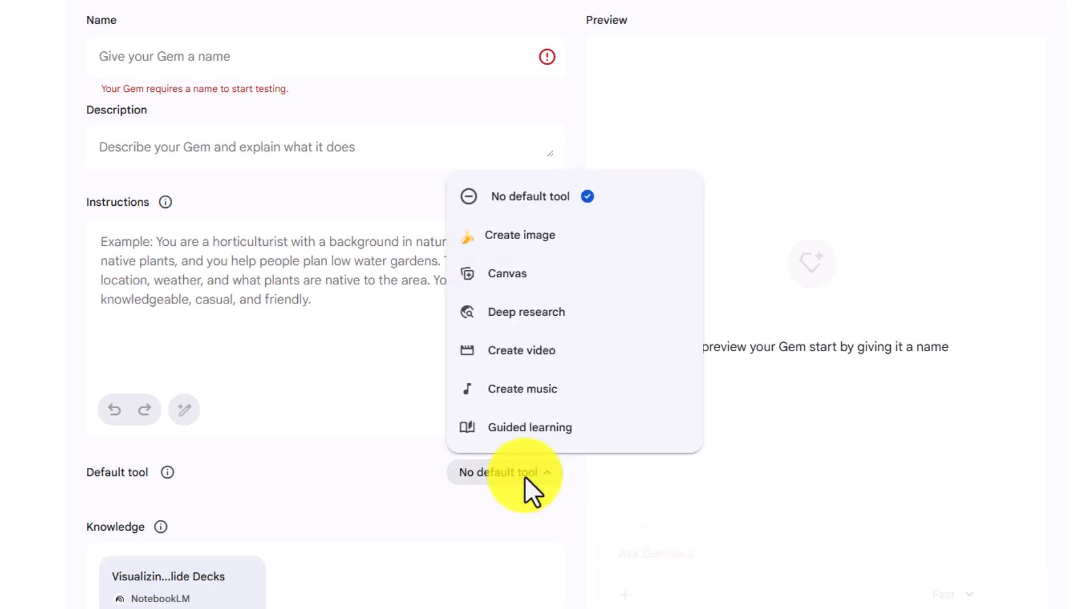